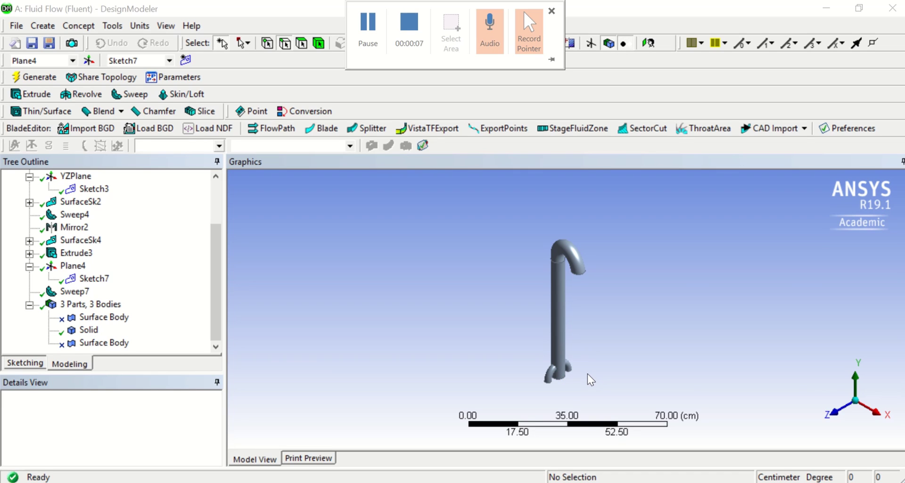
# Orbit the faucet model and bring up the Mesh details in ANSYS Meshing
pyautogui.scroll(1, 587, 374)
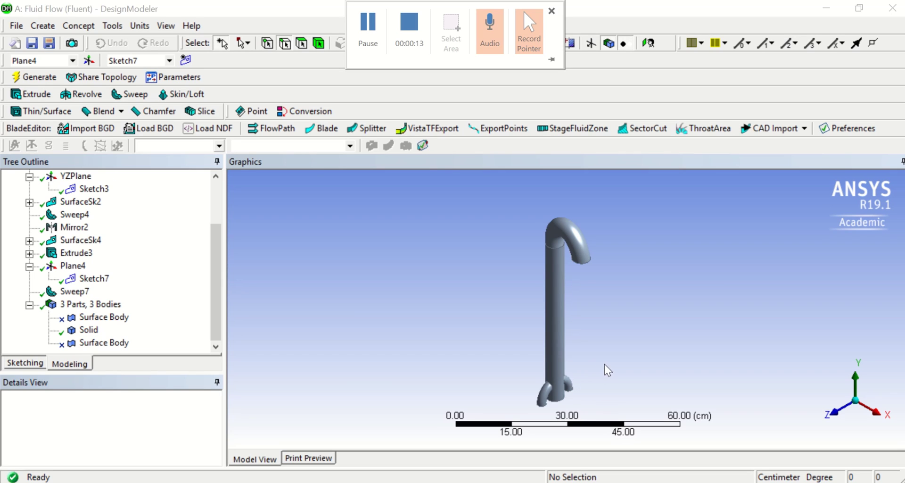
pyautogui.moveTo(606, 369)
pyautogui.mouseDown(button='middle')
pyautogui.moveTo(554, 338)
pyautogui.moveTo(545, 319)
pyautogui.moveTo(594, 363)
pyautogui.mouseUp(button='middle')
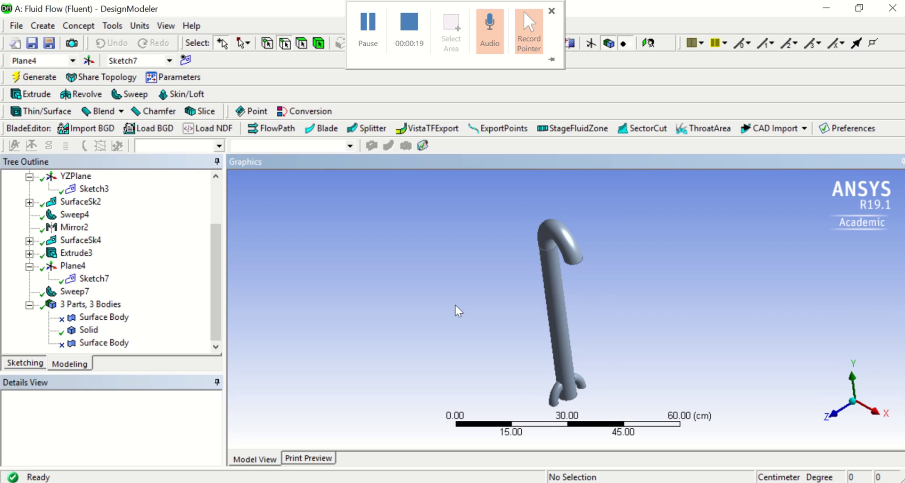
pyautogui.scroll(-2, 438, 315)
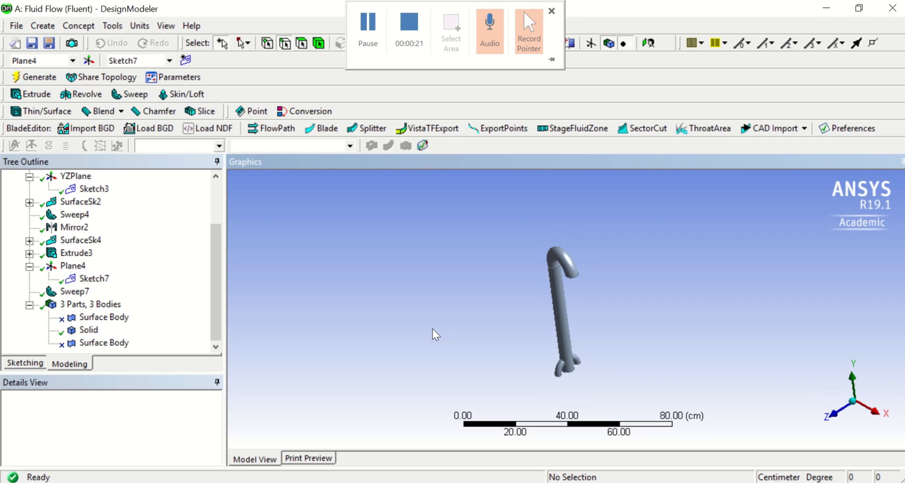
pyautogui.click(333, 441)
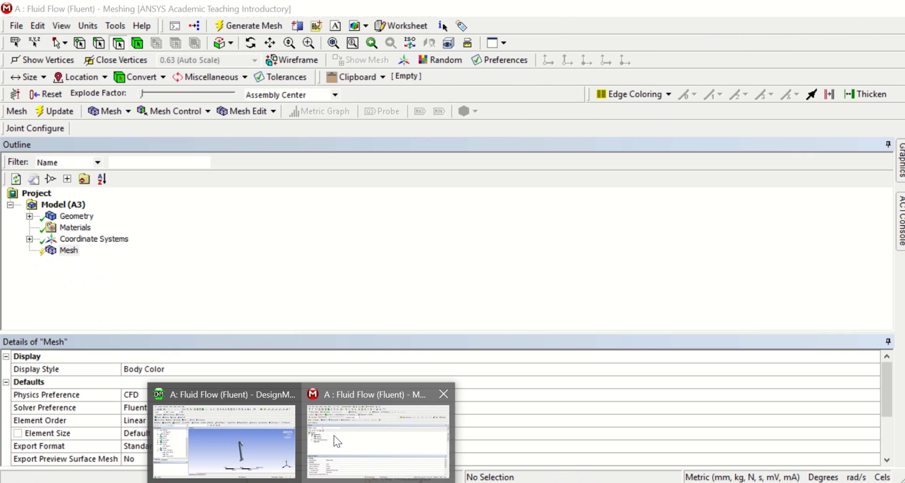
pyautogui.click(58, 256)
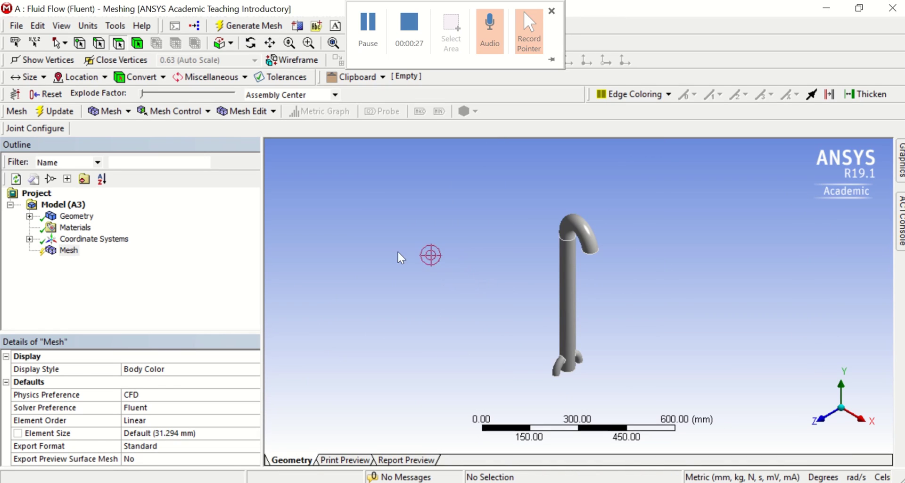
# Set the global mesh Element Size to 10 mm
pyautogui.scroll(-1, 114, 427)
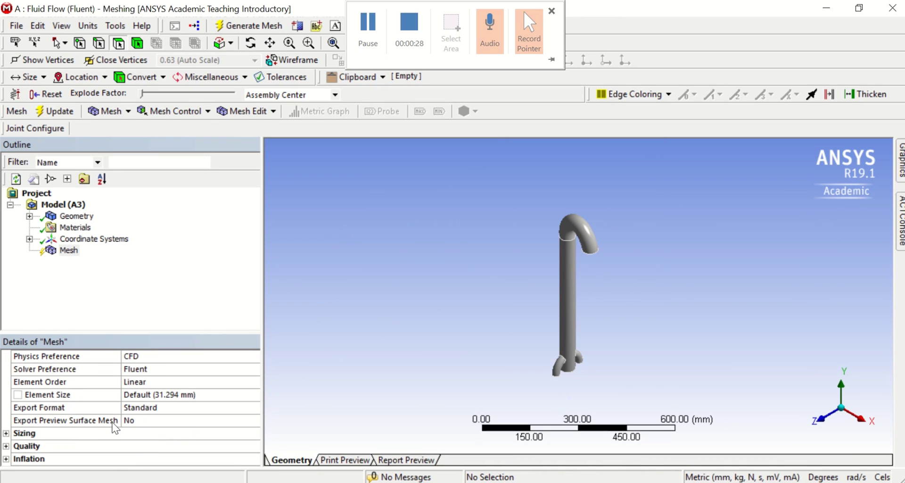
pyautogui.click(179, 394)
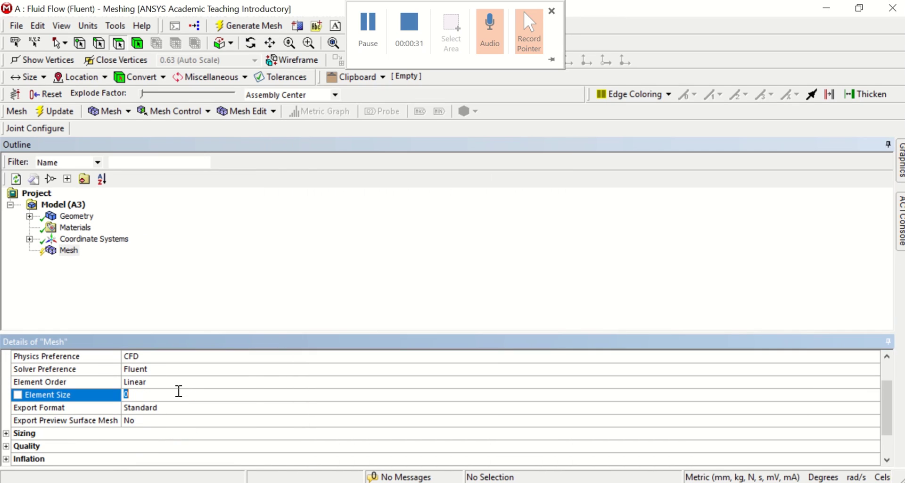
pyautogui.press('Return')
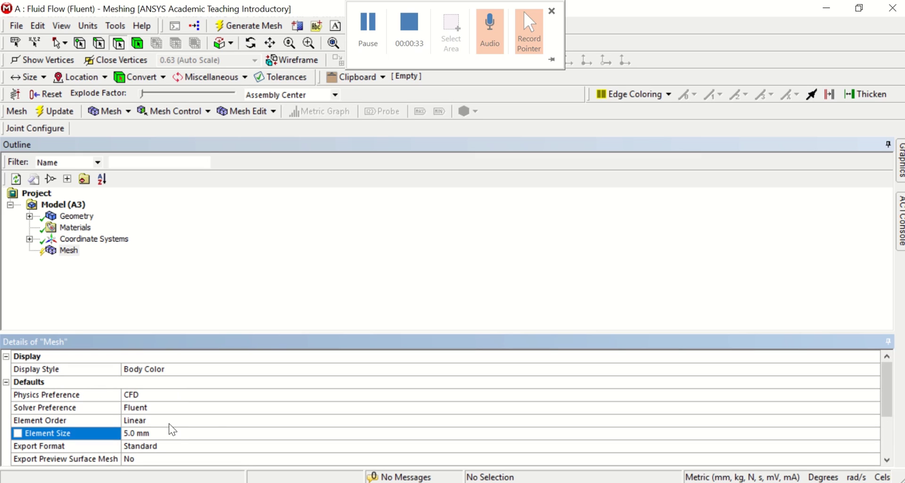
pyautogui.click(211, 431)
pyautogui.press('Return')
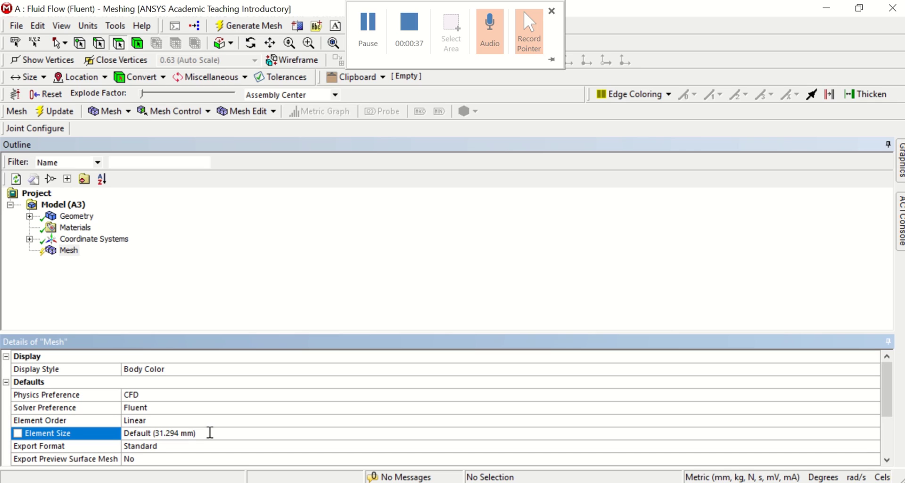
pyautogui.click(210, 431)
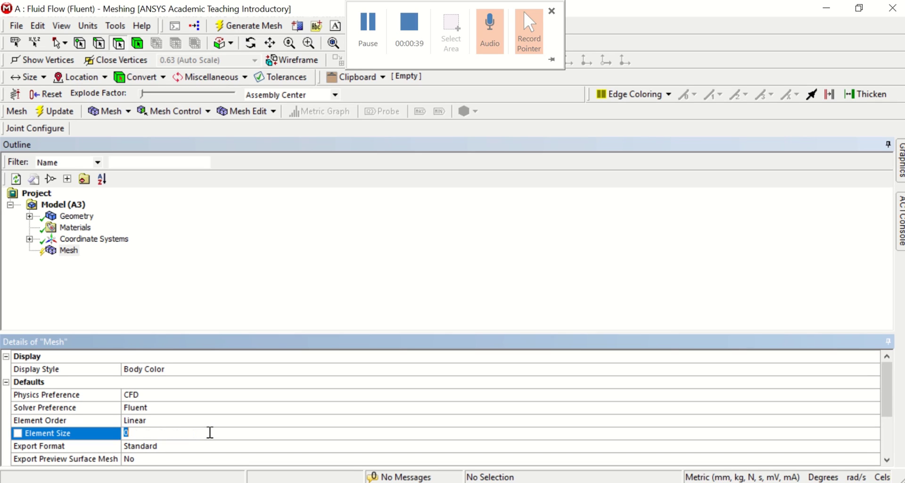
pyautogui.write('10')
pyautogui.press('Return')
# Name the cold inlet face 'cold-inlet' as a named selection
pyautogui.moveTo(900, 160)
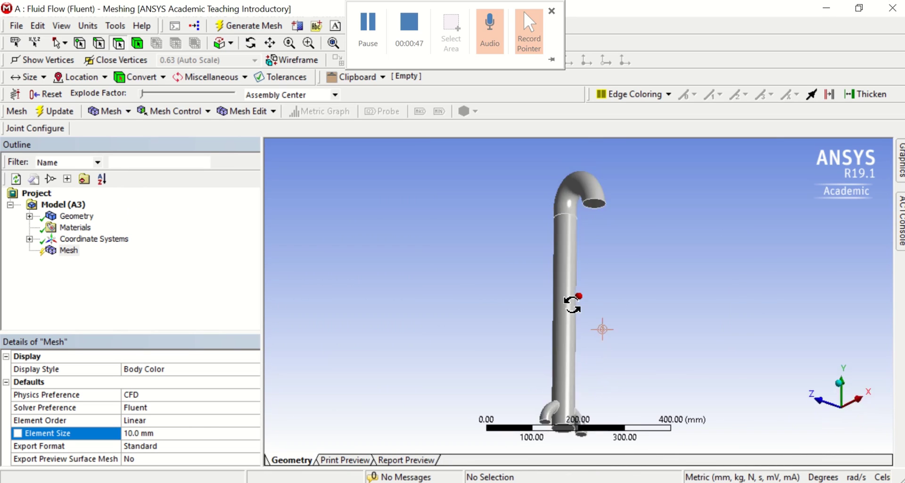
pyautogui.moveTo(572, 304); pyautogui.dragTo(549, 258, button='middle')
pyautogui.click(548, 258)
pyautogui.rightClick(489, 232)
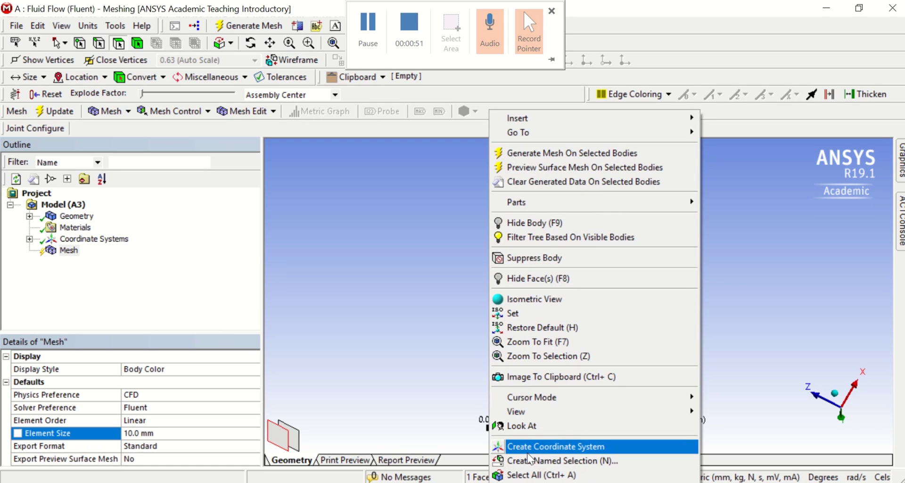
pyautogui.click(529, 459)
pyautogui.write('co')
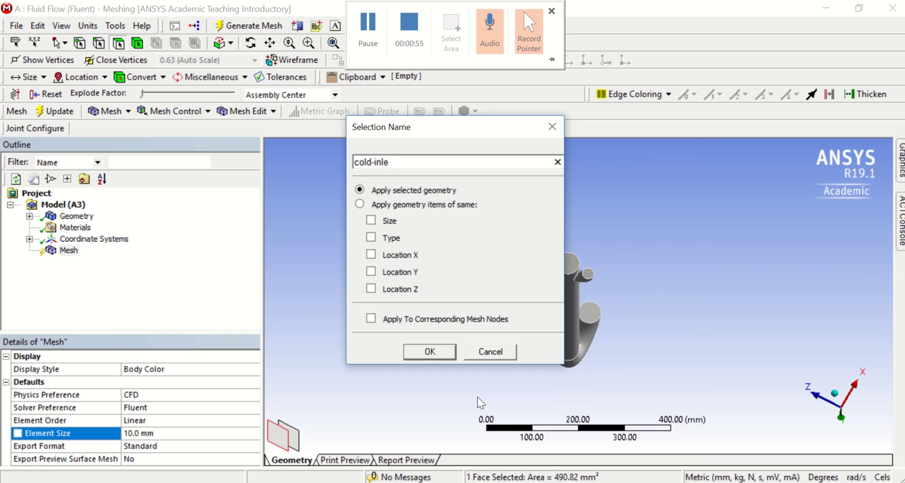
pyautogui.write('ld-inle')
pyautogui.press('Return')
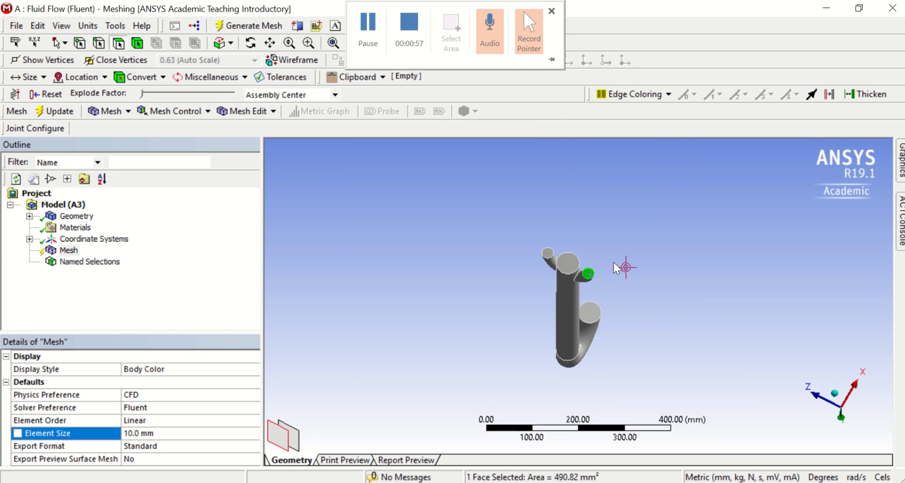
# Name the hot inlet face 'hot-inlet' as a named selection
pyautogui.rightClick(621, 267)
pyautogui.click(660, 460)
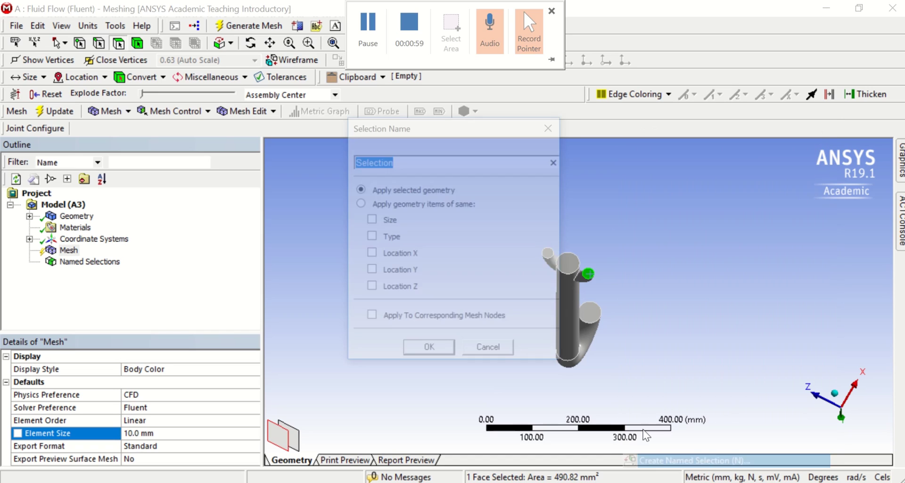
pyautogui.write('hot-i')
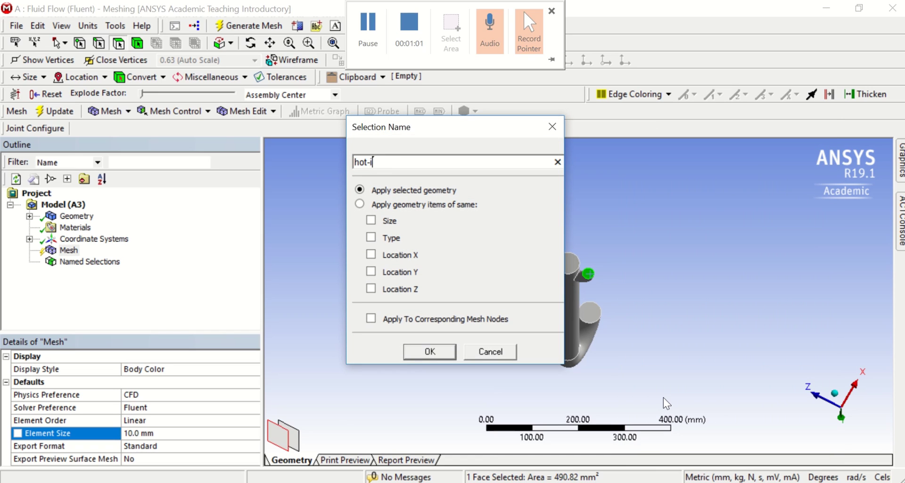
pyautogui.write('nle')
pyautogui.press('Return')
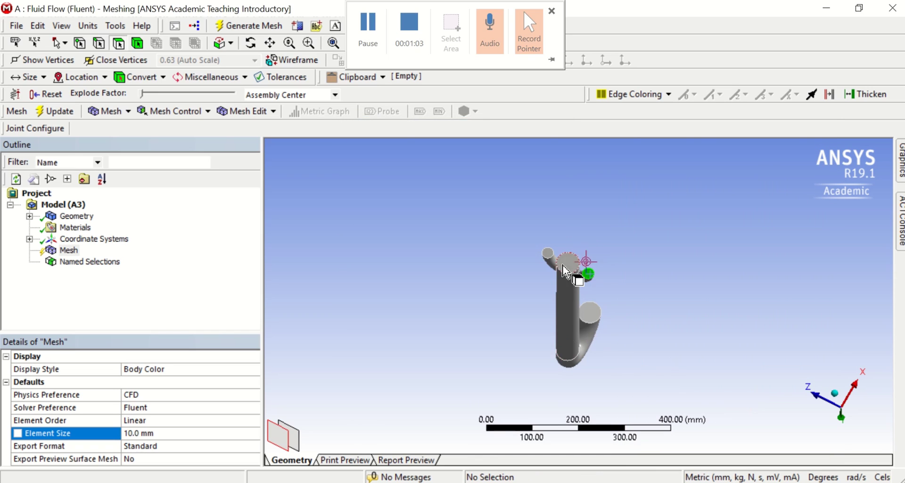
# Create the 'wall' named selection on the pipe's large end face
pyautogui.click(564, 267)
pyautogui.rightClick(608, 231)
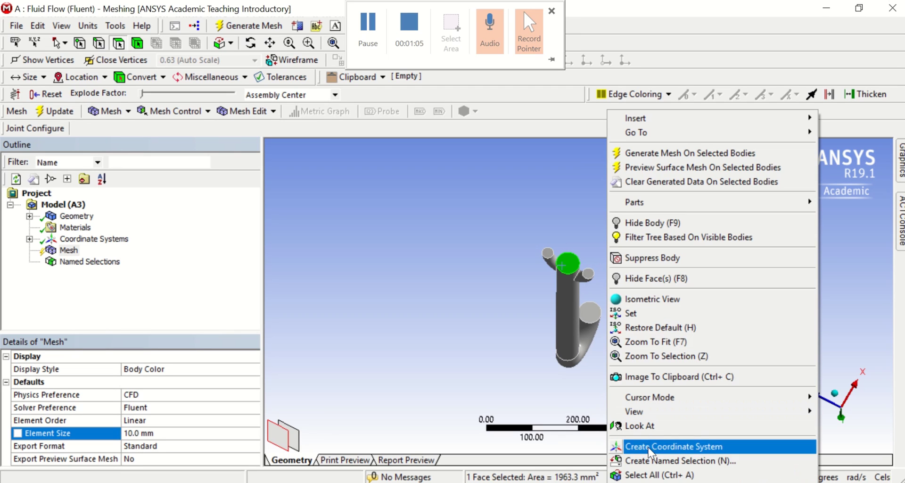
pyautogui.click(650, 447)
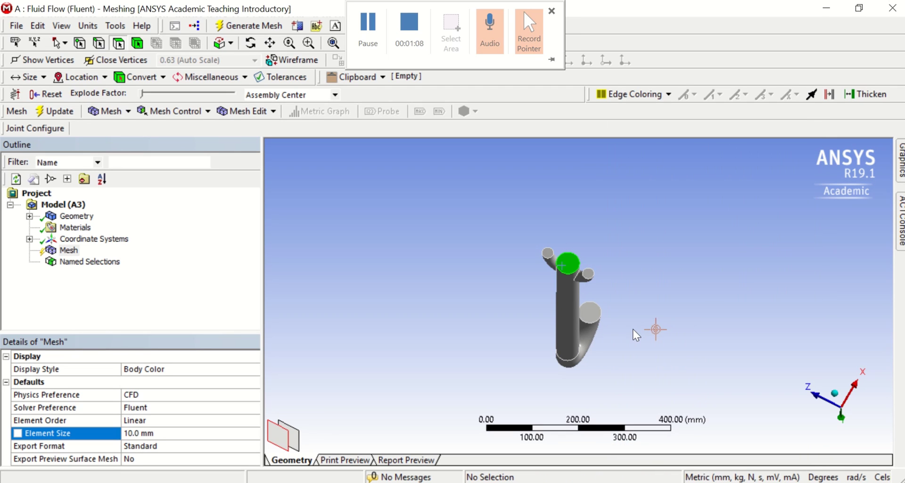
pyautogui.rightClick(655, 258)
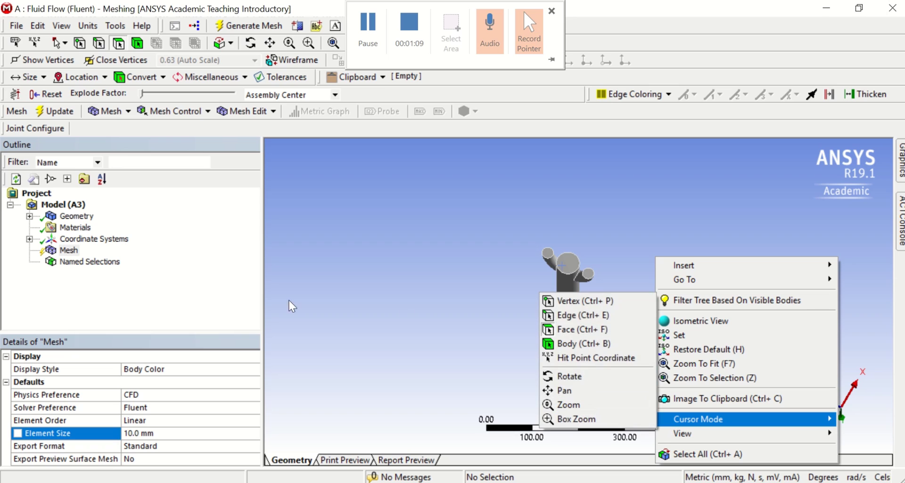
pyautogui.click(151, 302)
pyautogui.click(568, 262)
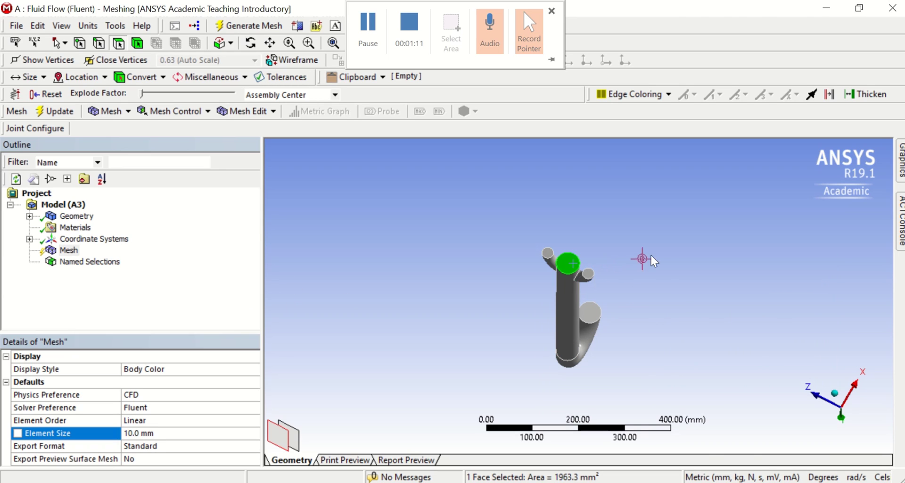
pyautogui.rightClick(664, 250)
pyautogui.click(717, 460)
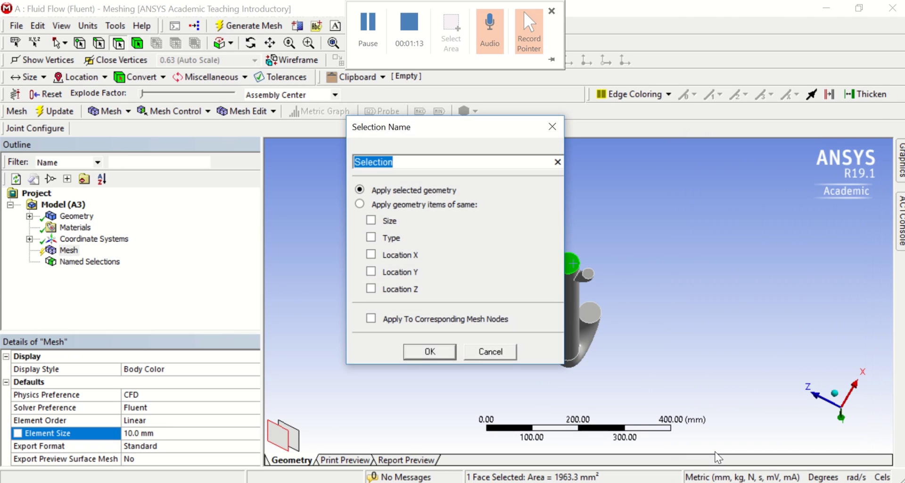
pyautogui.write('wall')
pyautogui.press('Return')
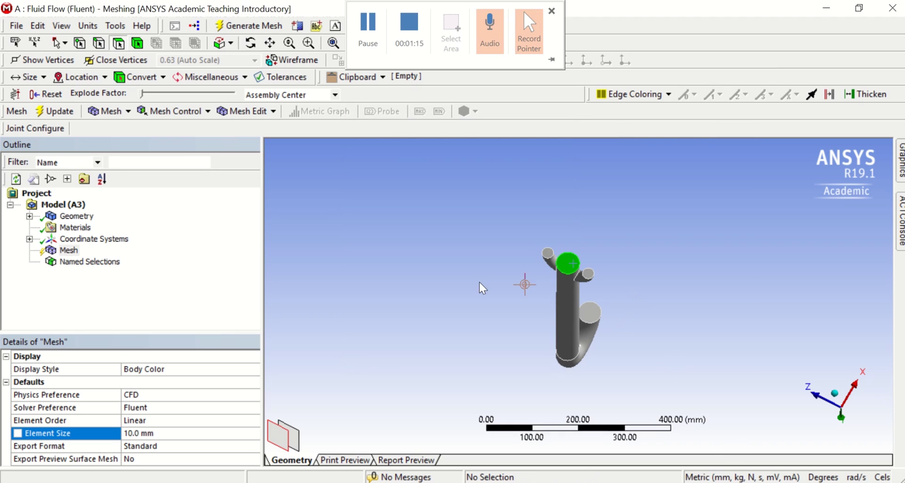
# Name the spout's end face 'outlet' and reset to the upright front view
pyautogui.moveTo(571, 213); pyautogui.dragTo(569, 267, button='middle')
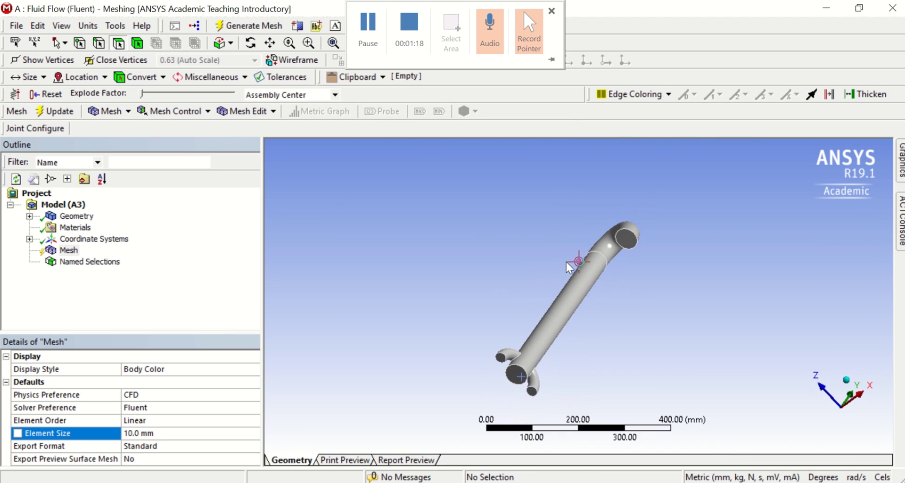
pyautogui.click(632, 242)
pyautogui.rightClick(713, 262)
pyautogui.click(736, 460)
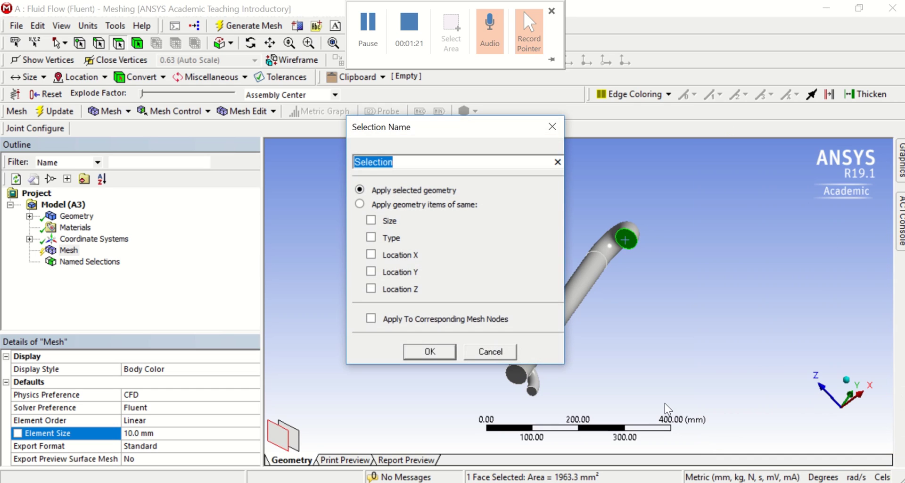
pyautogui.write('outle')
pyautogui.press('Return')
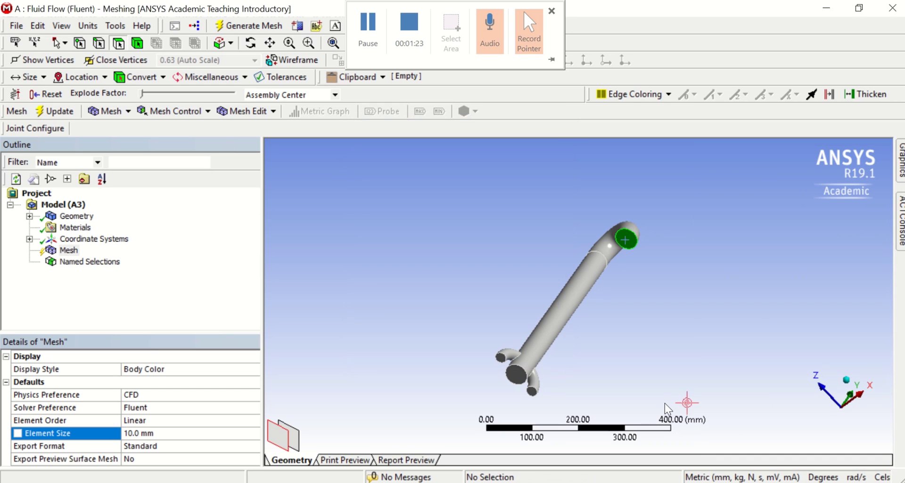
pyautogui.click(845, 387)
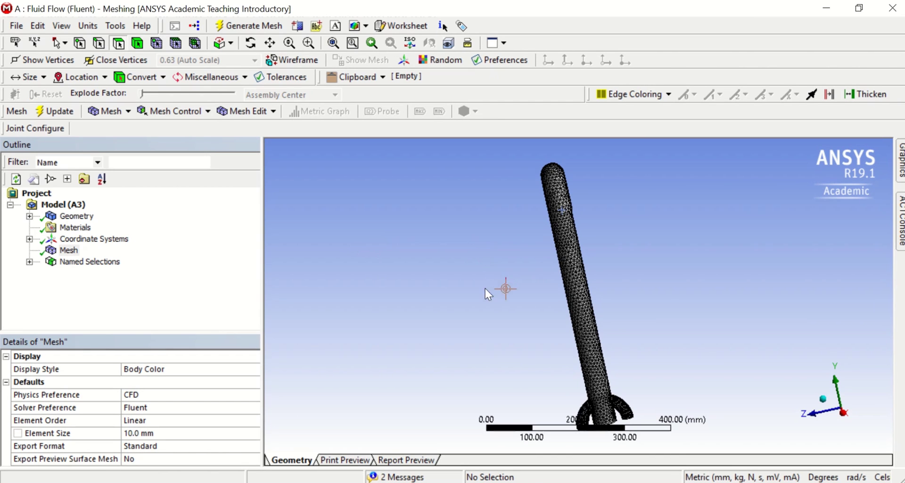
# Rotate and zoom the meshed faucet to inspect its hooked end
pyautogui.moveTo(489, 296); pyautogui.dragTo(569, 285, button='middle')
pyautogui.scroll(-3, 550, 301)
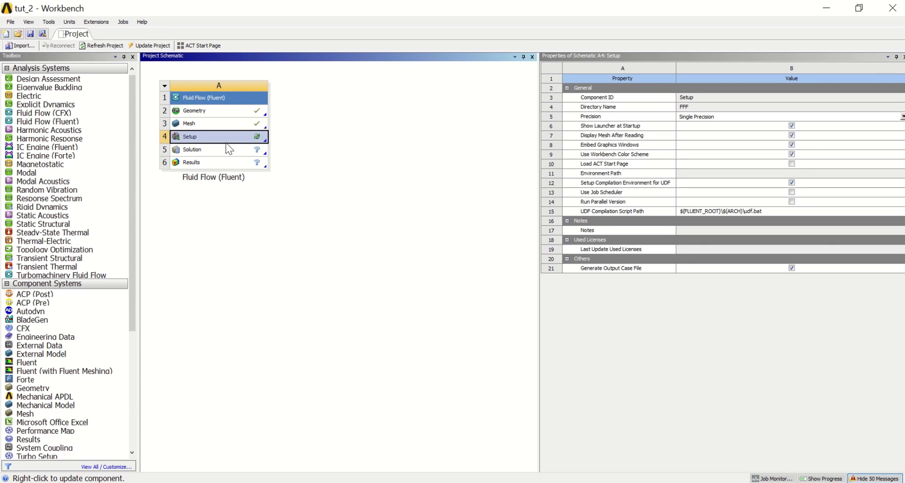
# Launch Fluent from Setup with Double Precision and Parallel processes
pyautogui.doubleClick(227, 143)
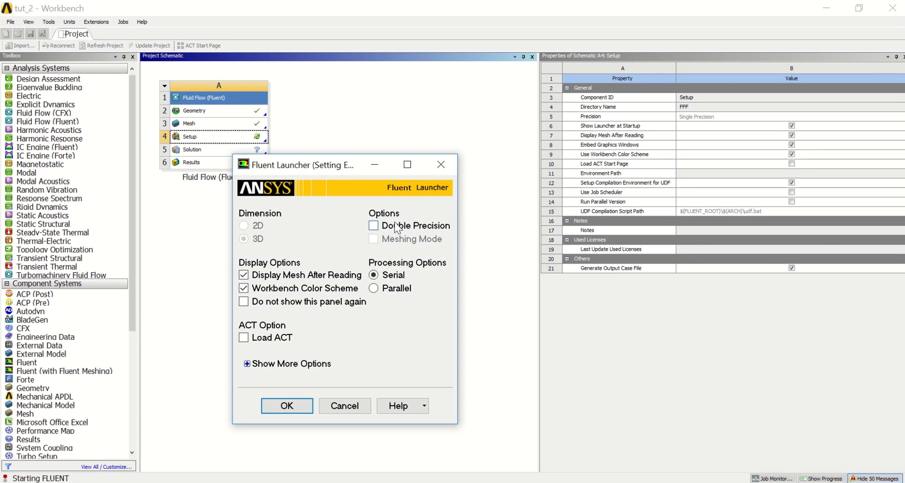
pyautogui.click(398, 226)
pyautogui.click(393, 289)
pyautogui.click(387, 348)
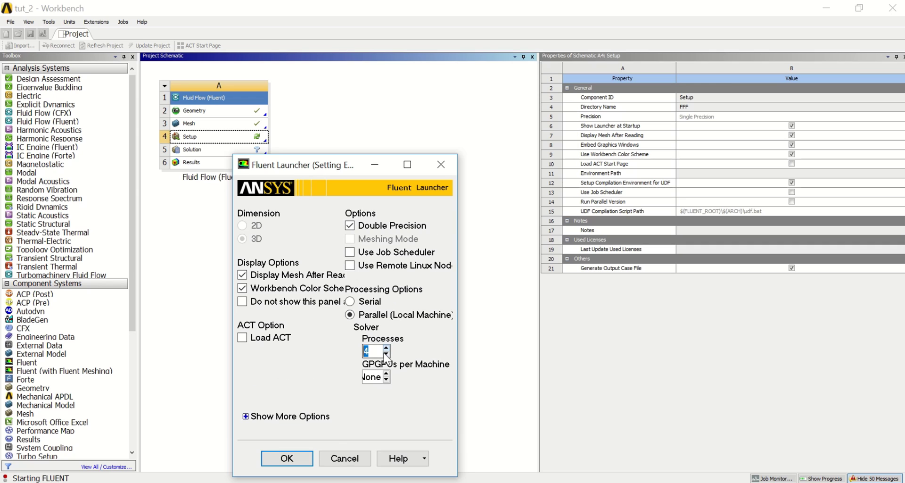
pyautogui.click(288, 458)
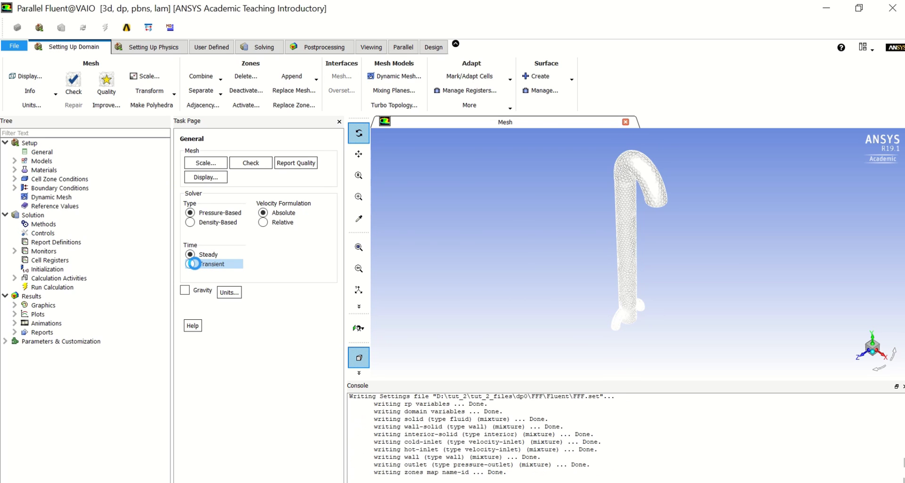
# Make the solver transient and enable gravity at -9.81 m/s² in Y
pyautogui.click(191, 264)
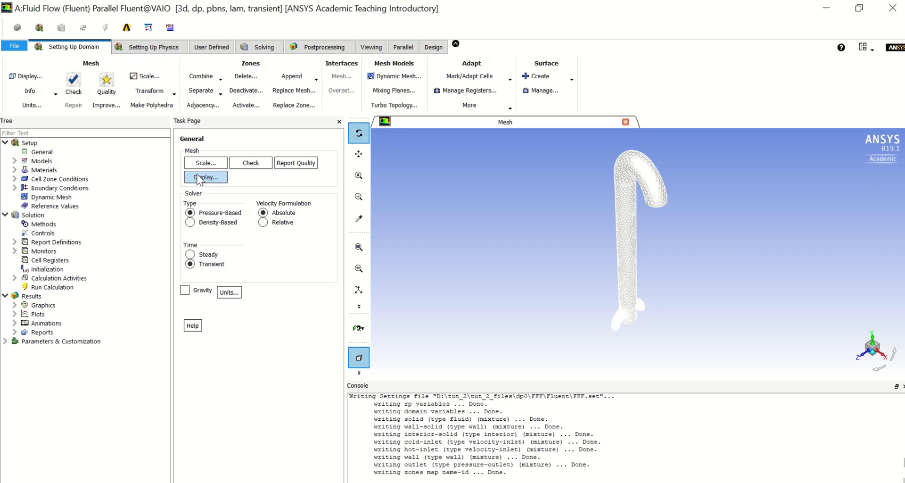
pyautogui.click(185, 290)
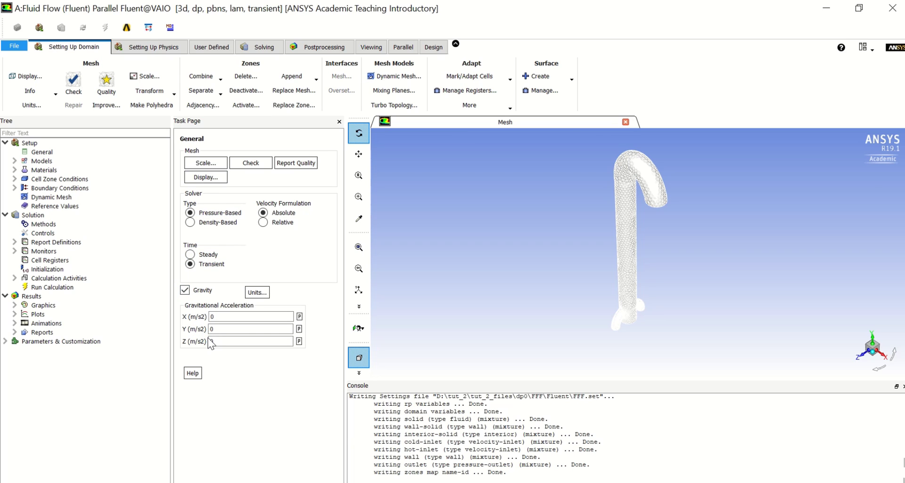
pyautogui.doubleClick(215, 329)
pyautogui.write('-9.81')
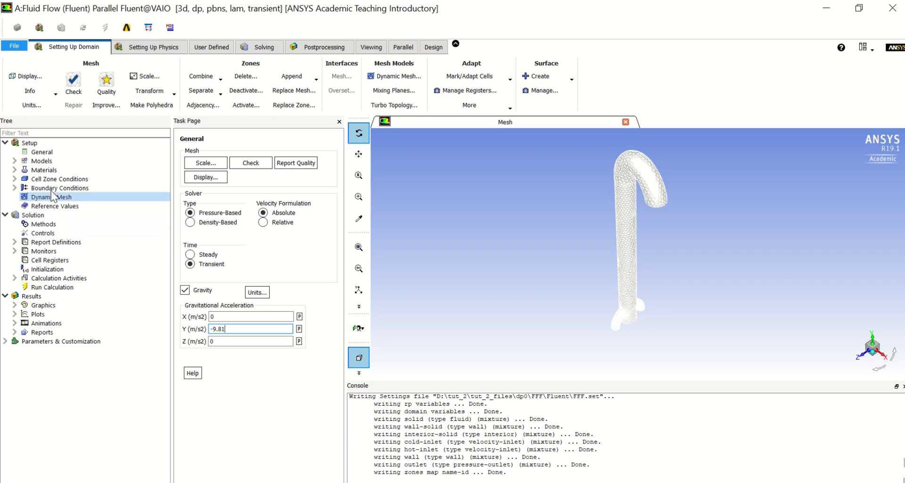
pyautogui.click(65, 151)
# Turn on Energy and set the Viscous model to Realizable k-epsilon
pyautogui.click(134, 53)
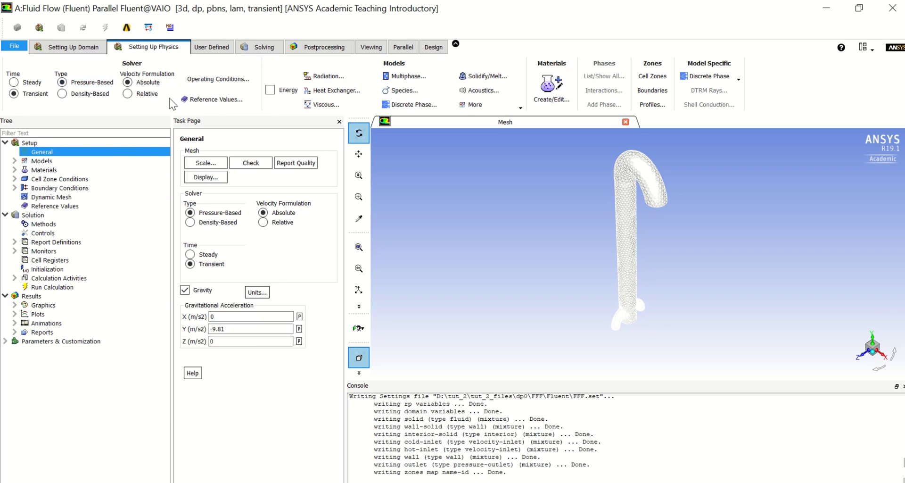
pyautogui.click(271, 89)
pyautogui.click(352, 105)
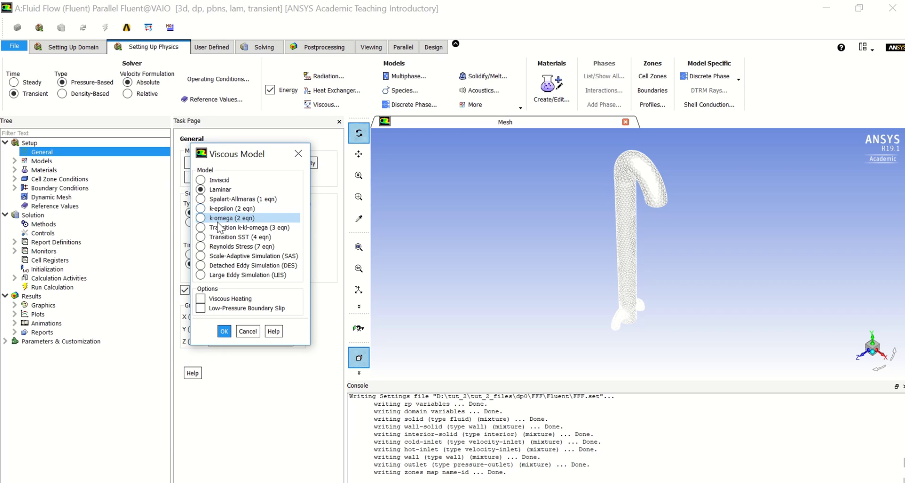
pyautogui.click(218, 218)
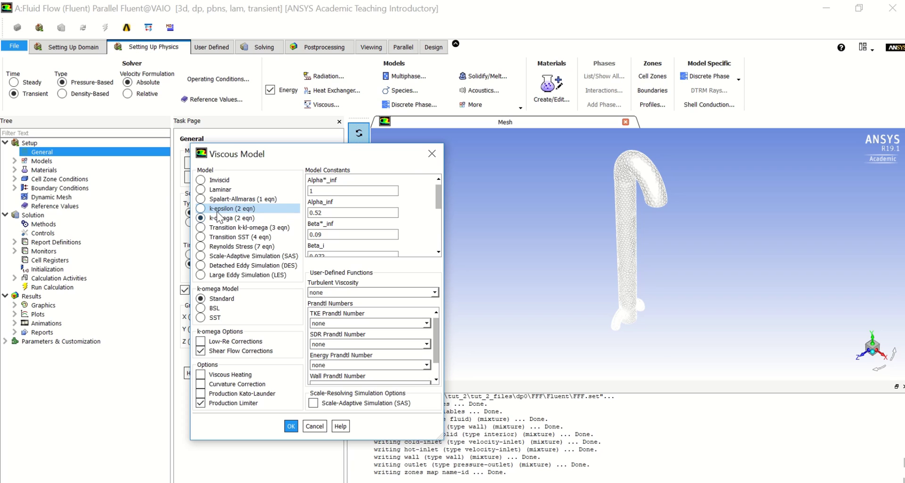
pyautogui.click(217, 210)
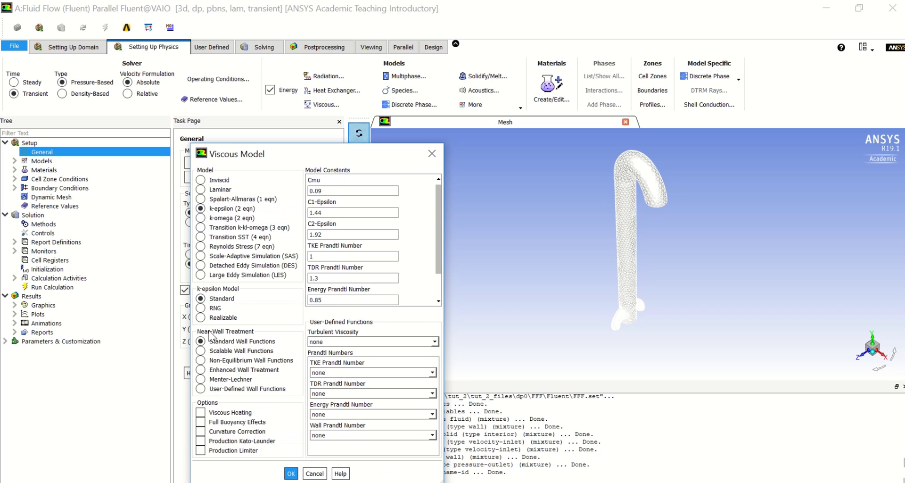
pyautogui.click(211, 307)
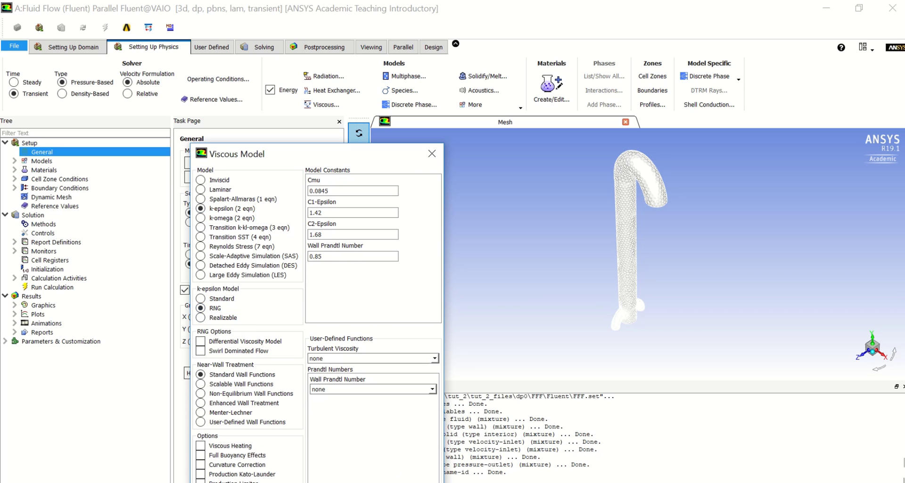
pyautogui.click(210, 317)
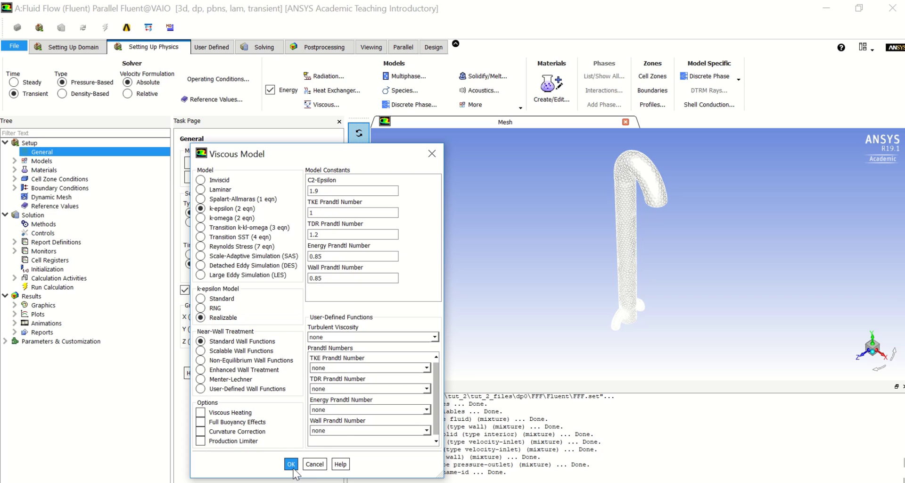
pyautogui.click(291, 464)
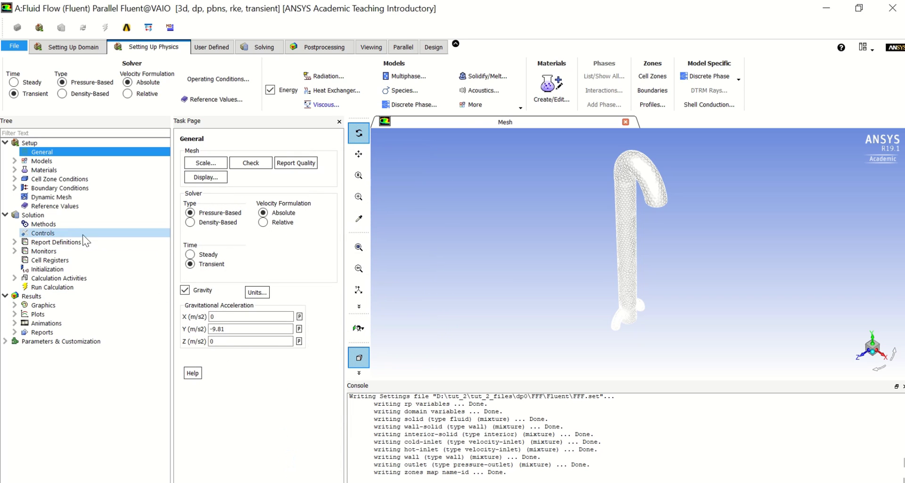
# Copy water-liquid from the Fluent Database into the fluid materials via the air material editor
pyautogui.doubleClick(72, 170)
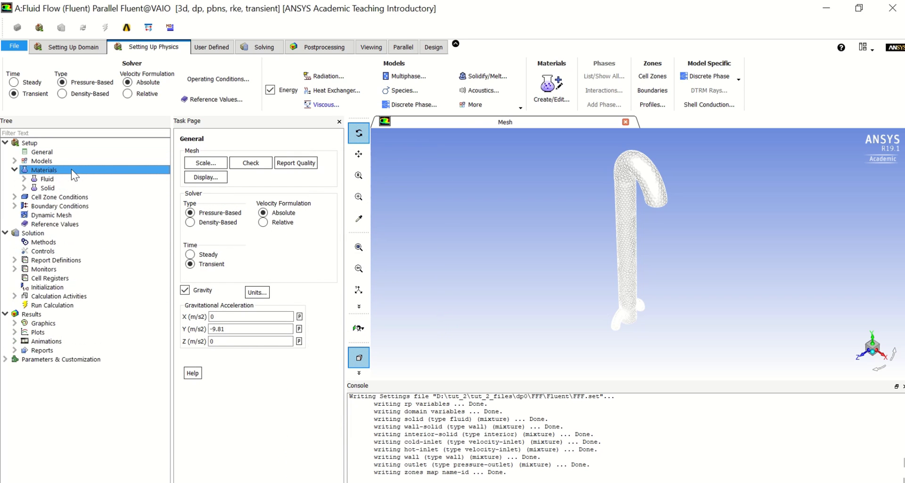
pyautogui.doubleClick(68, 179)
pyautogui.doubleClick(194, 180)
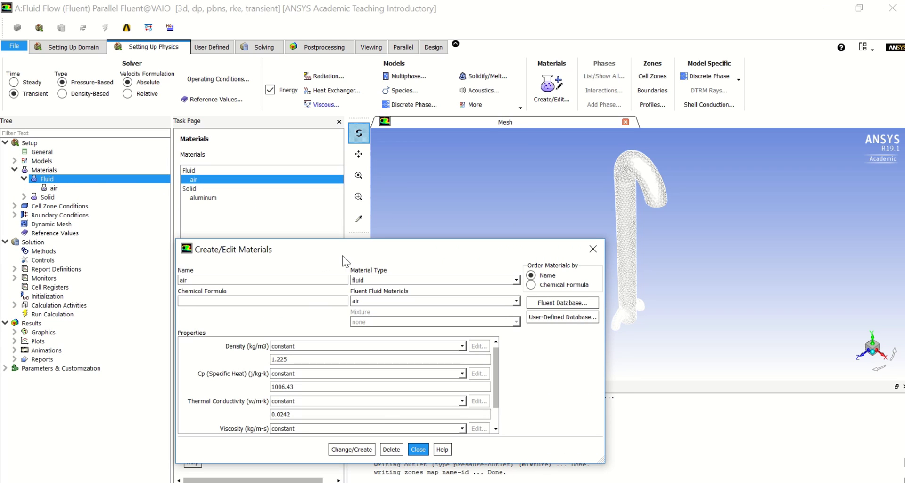
pyautogui.click(555, 240)
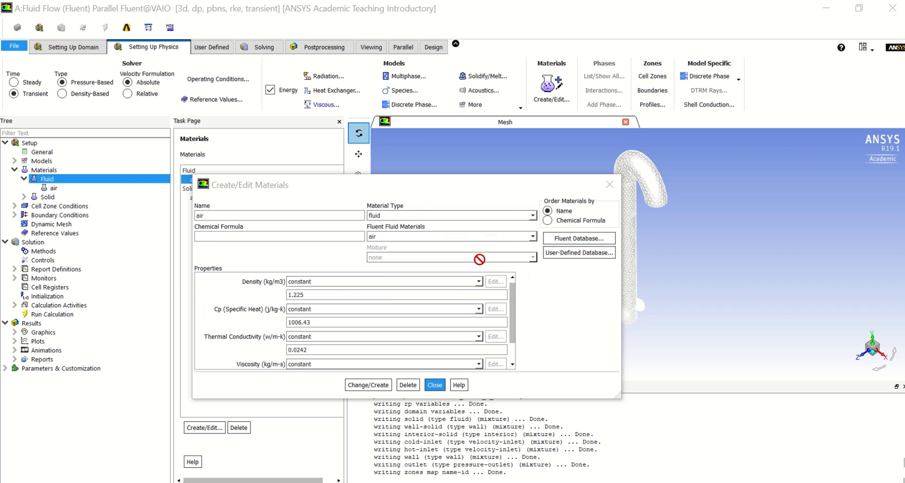
pyautogui.moveTo(344, 295); pyautogui.dragTo(345, 330)
pyautogui.click(259, 321)
pyautogui.click(254, 312)
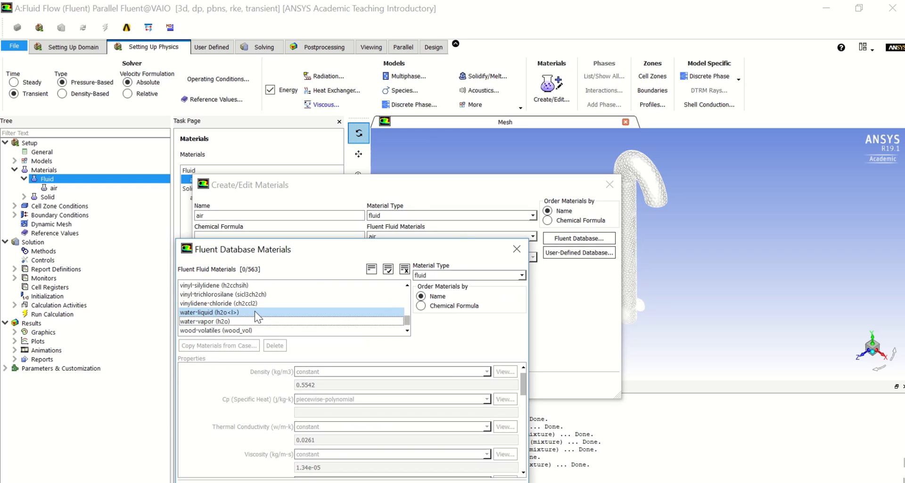
pyautogui.moveTo(286, 251); pyautogui.dragTo(306, 134)
pyautogui.click(388, 375)
pyautogui.click(414, 380)
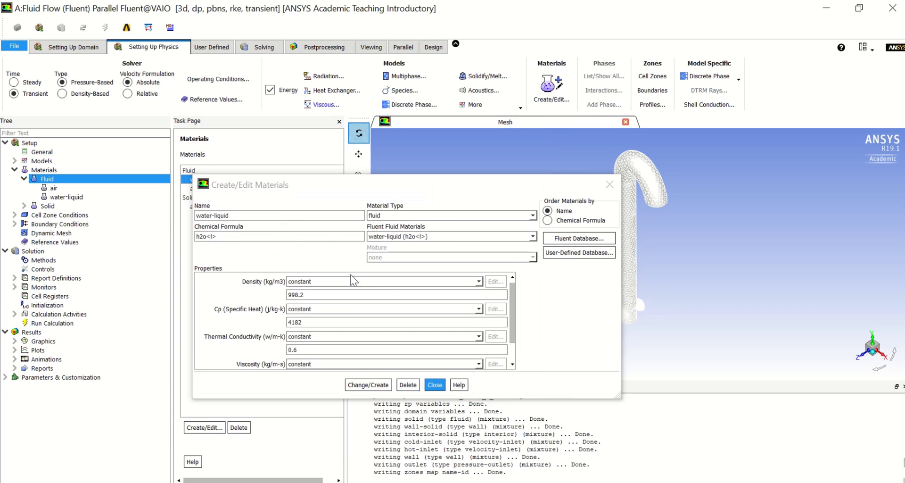
pyautogui.click(378, 387)
pyautogui.click(434, 384)
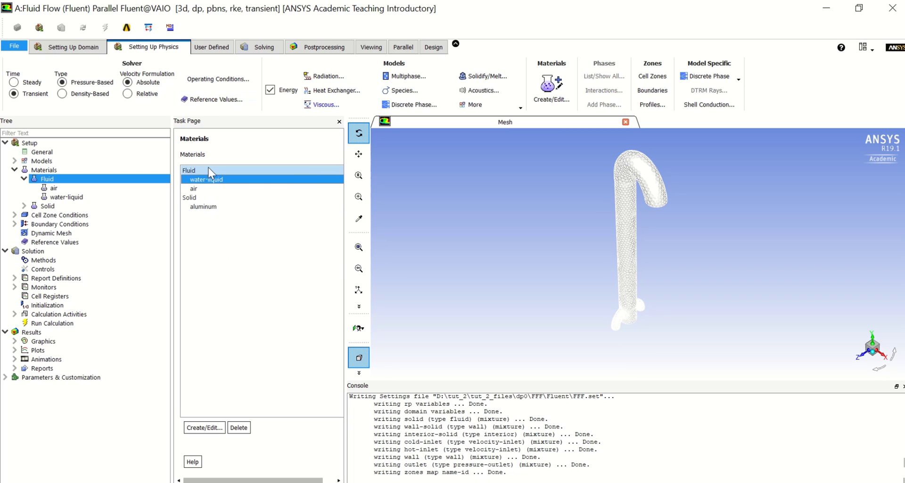
# Assign water-liquid as the material of the fluid cell zone 'solid'
pyautogui.doubleClick(38, 216)
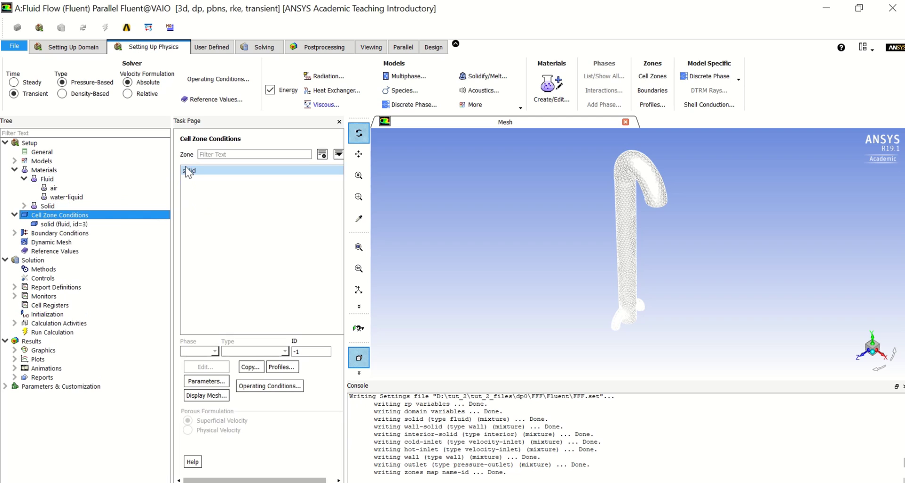
pyautogui.click(187, 170)
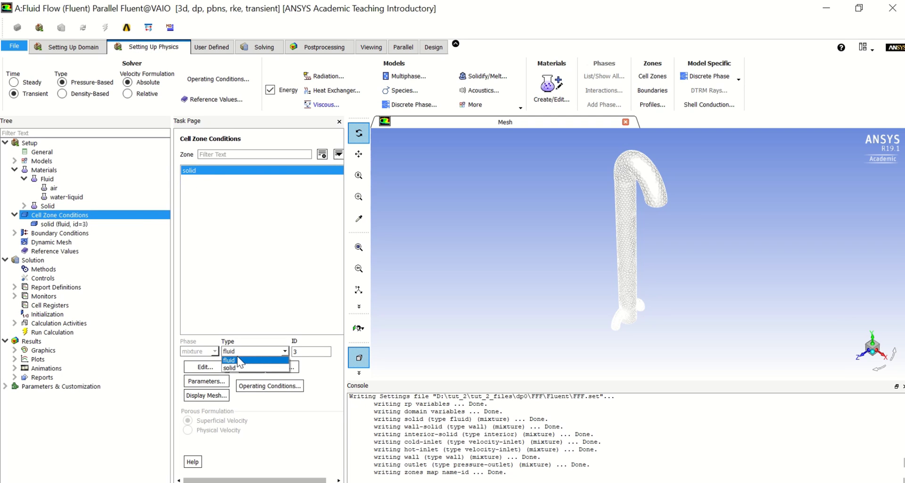
pyautogui.click(238, 360)
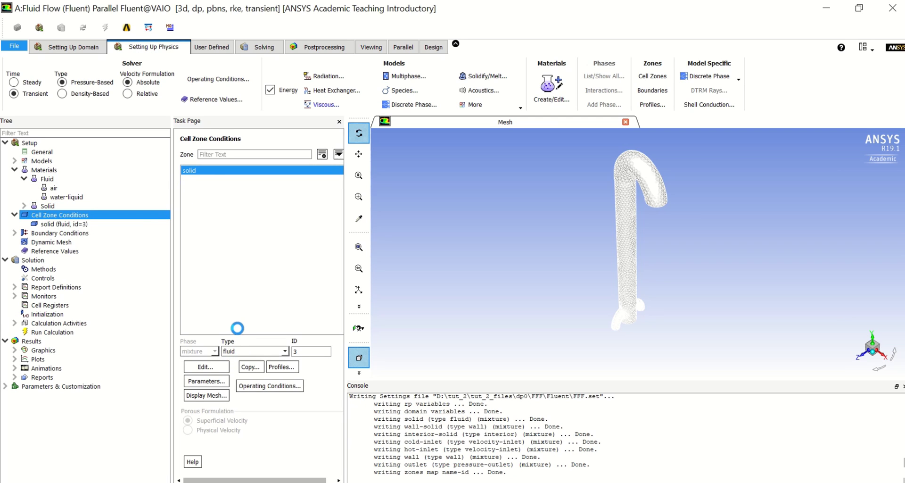
pyautogui.click(279, 289)
pyautogui.click(235, 298)
pyautogui.click(384, 420)
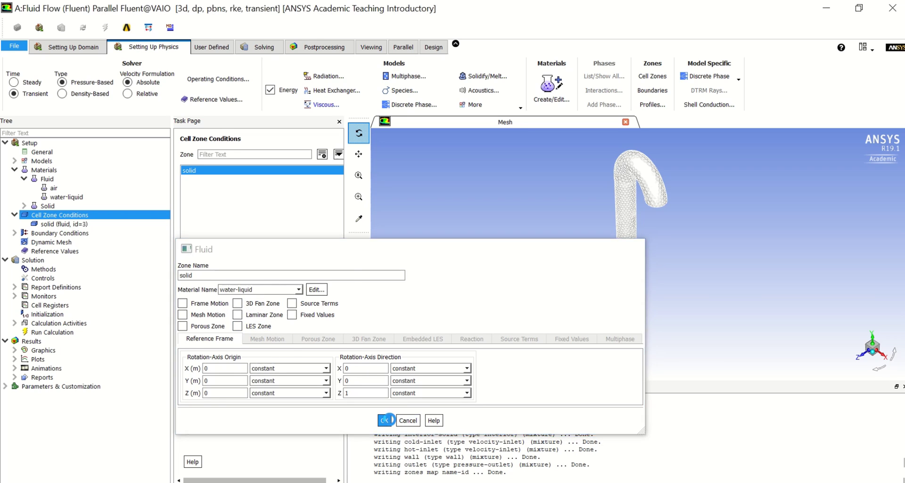
# Set cold-inlet to velocity 0.5 m/s and temperature 290 K
pyautogui.doubleClick(71, 235)
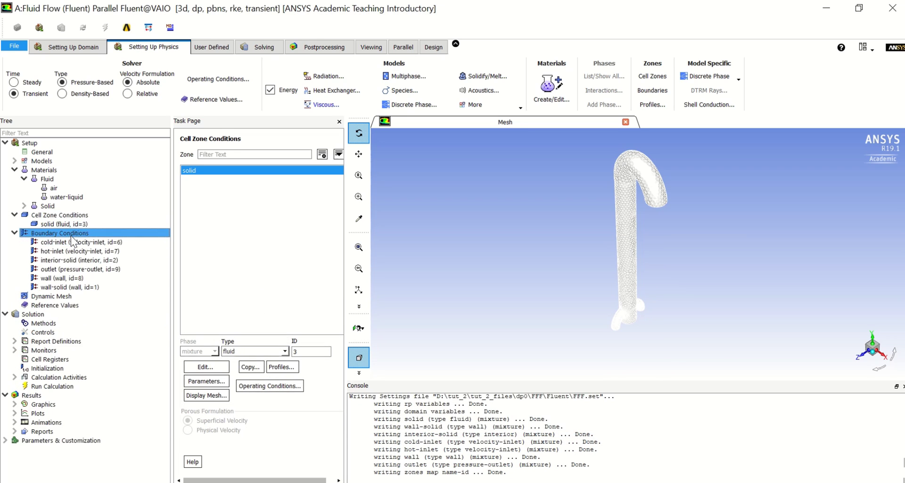
pyautogui.click(200, 171)
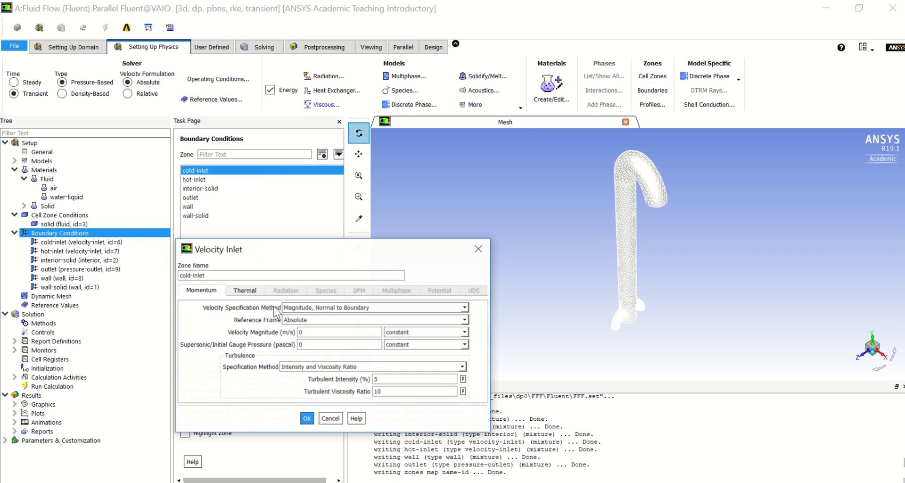
pyautogui.doubleClick(312, 332)
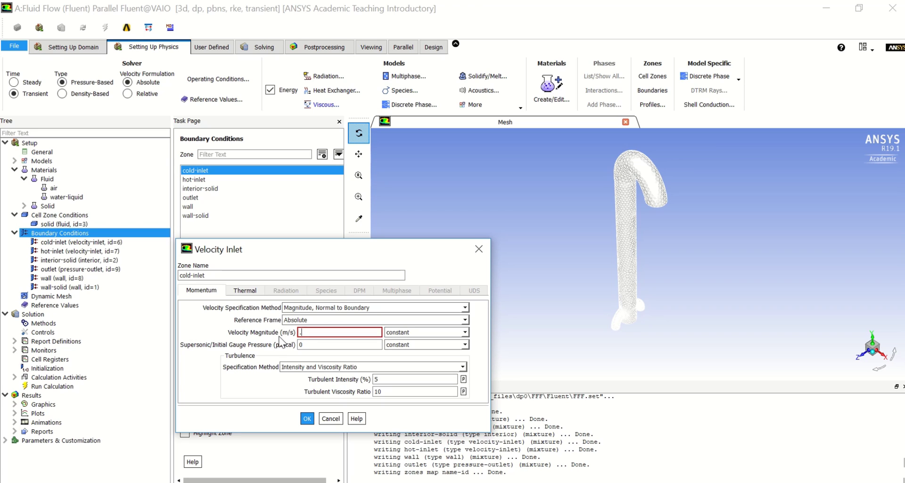
pyautogui.write('.5')
pyautogui.moveTo(320, 336); pyautogui.dragTo(271, 334)
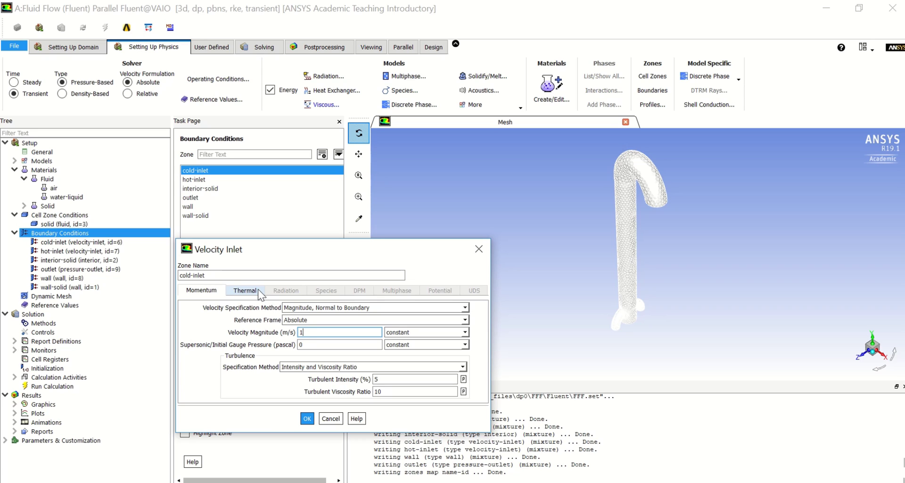
pyautogui.press('BackSpace')
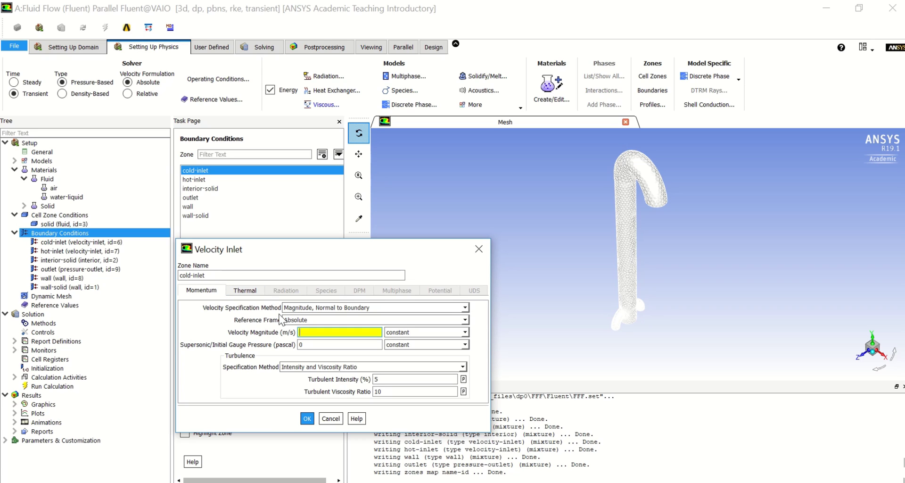
pyautogui.write('.5')
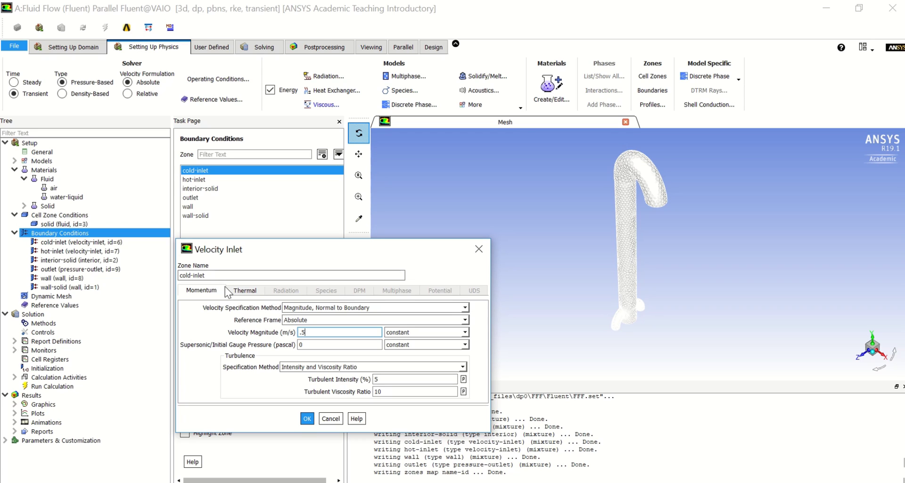
pyautogui.click(229, 290)
pyautogui.moveTo(269, 306); pyautogui.dragTo(222, 311)
pyautogui.write('290')
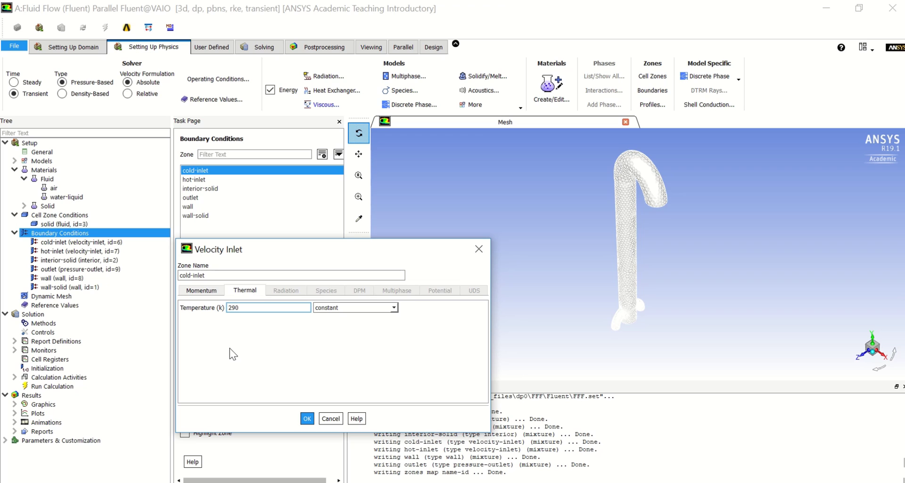
pyautogui.click(307, 418)
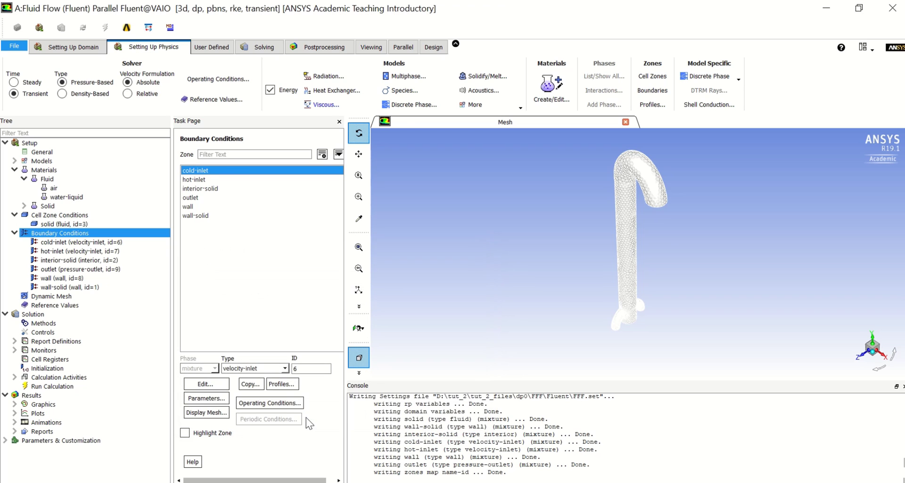
# Set hot-inlet to velocity 0.4 m/s and temperature 350 K
pyautogui.click(201, 180)
pyautogui.doubleClick(198, 179)
pyautogui.doubleClick(304, 331)
pyautogui.write('.')
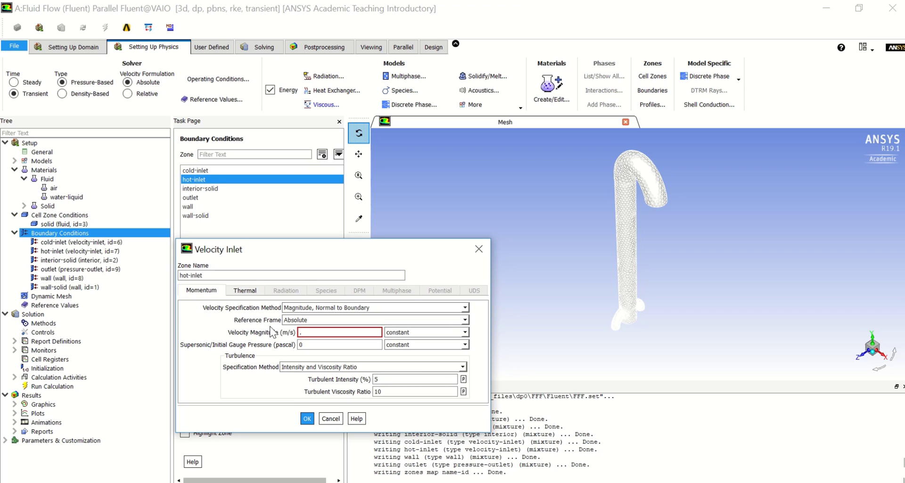
pyautogui.write('4')
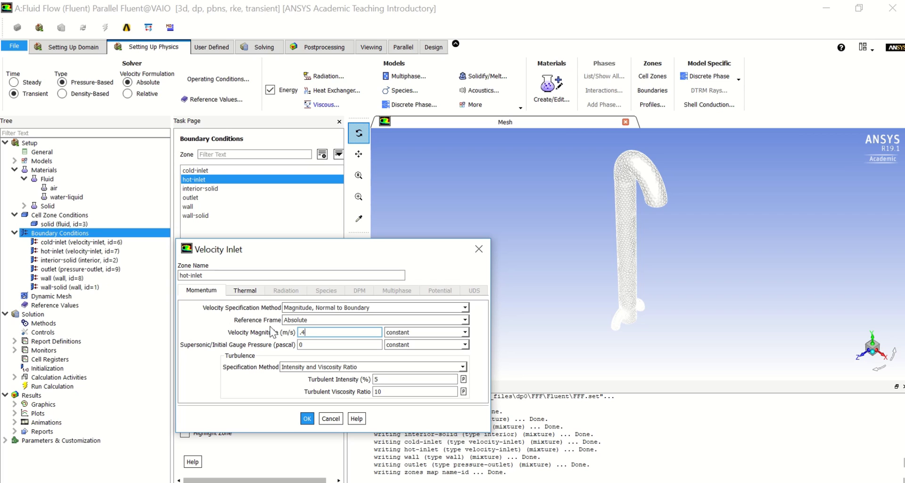
pyautogui.click(253, 288)
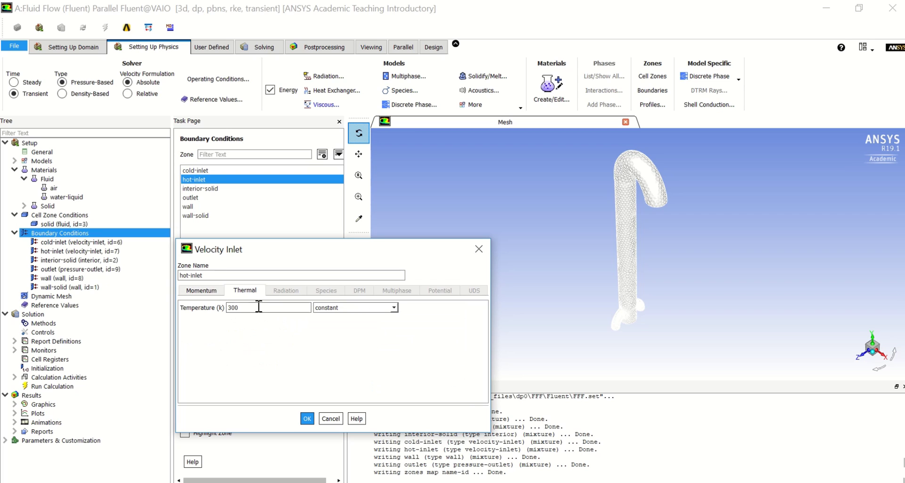
pyautogui.doubleClick(258, 307)
pyautogui.write('350')
pyautogui.click(306, 419)
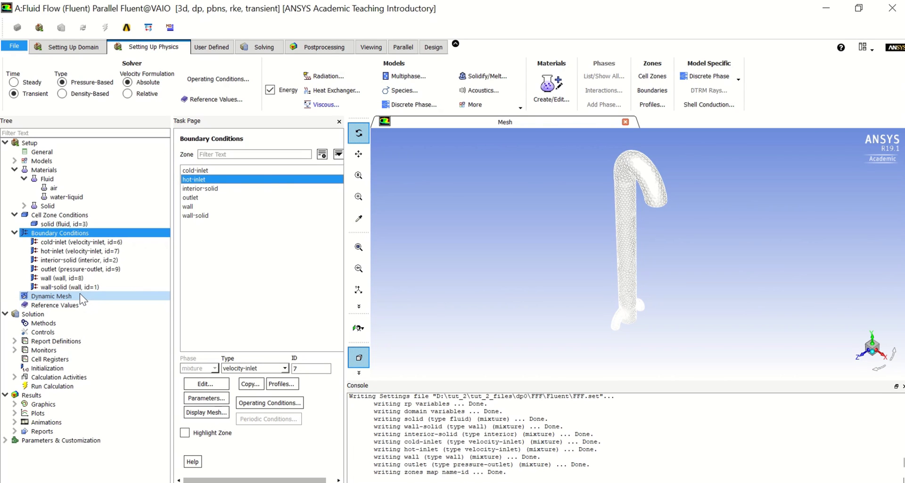
# Set the Transient Formulation to Second Order Implicit in Solution Methods
pyautogui.click(63, 324)
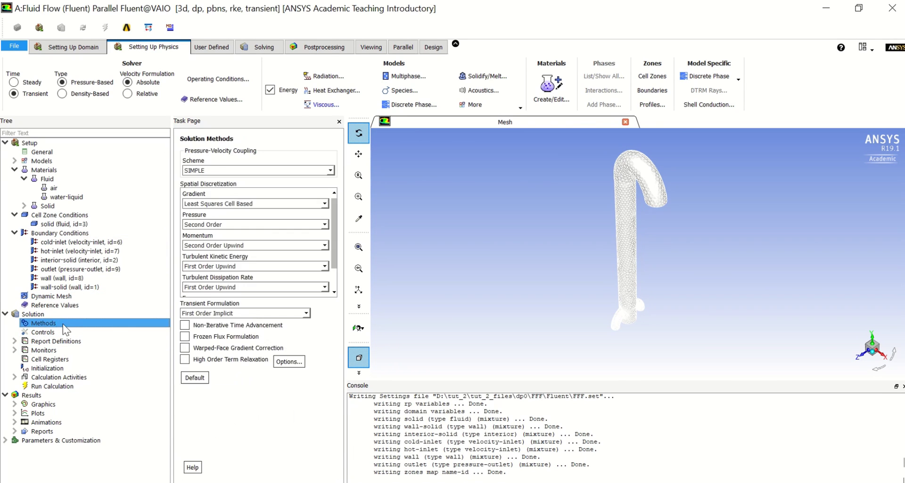
pyautogui.click(232, 313)
pyautogui.click(226, 329)
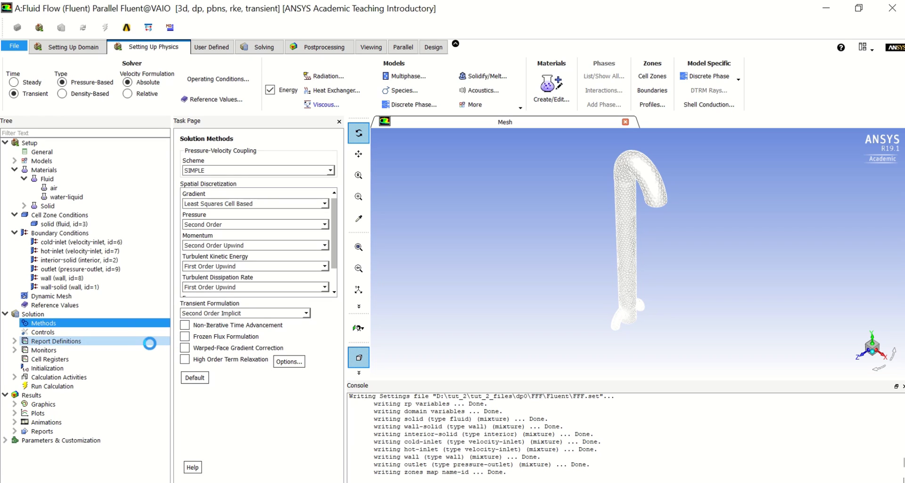
# Run standard initialization computed from all-zones
pyautogui.click(68, 333)
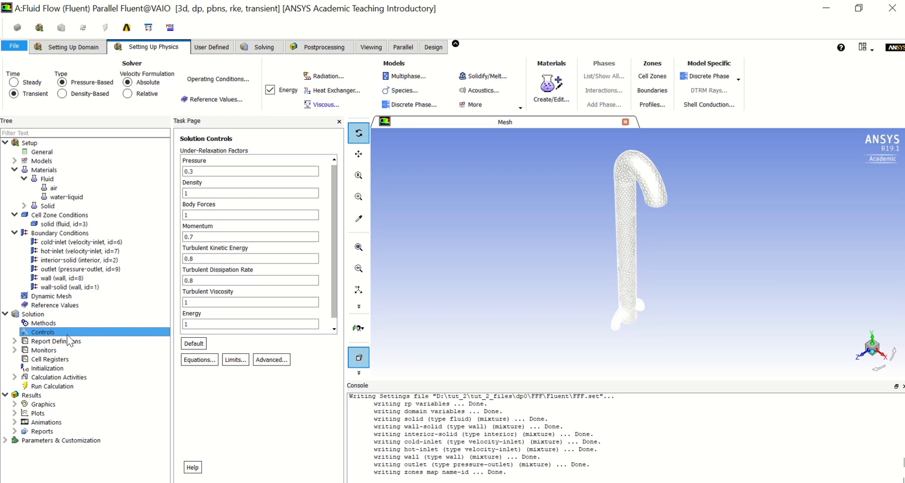
pyautogui.click(63, 341)
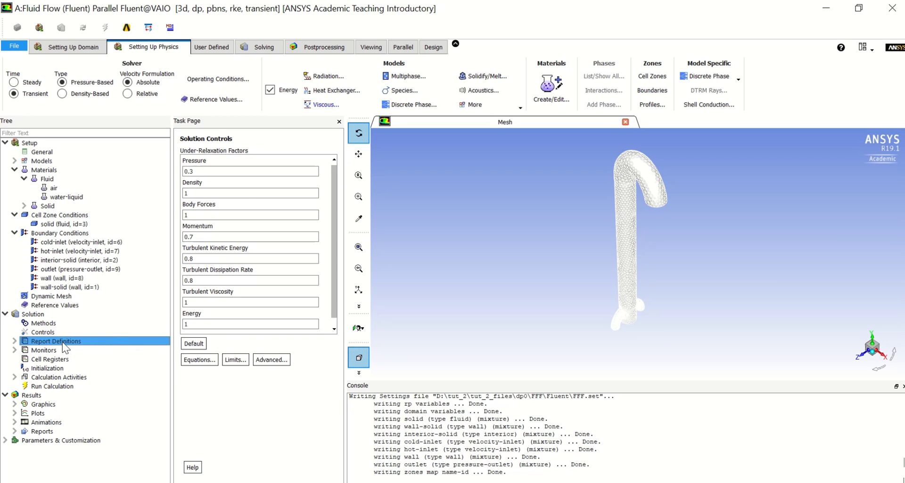
pyautogui.click(55, 366)
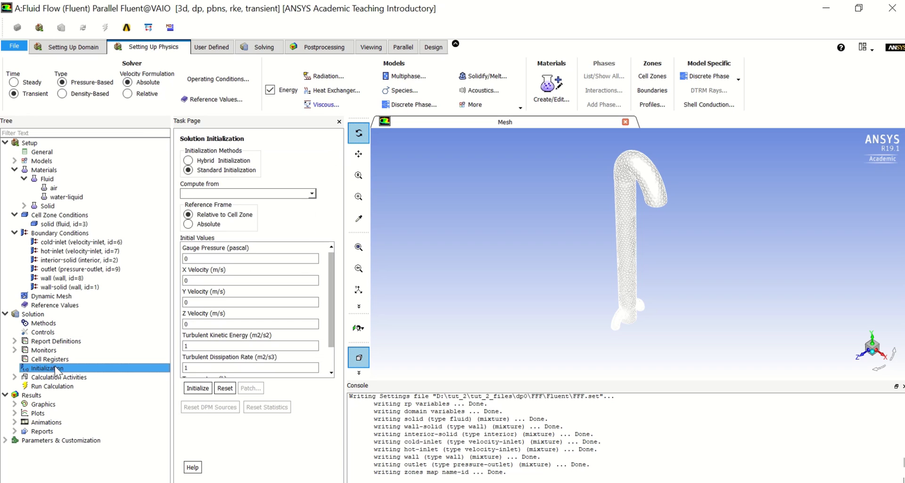
pyautogui.click(302, 193)
pyautogui.click(290, 198)
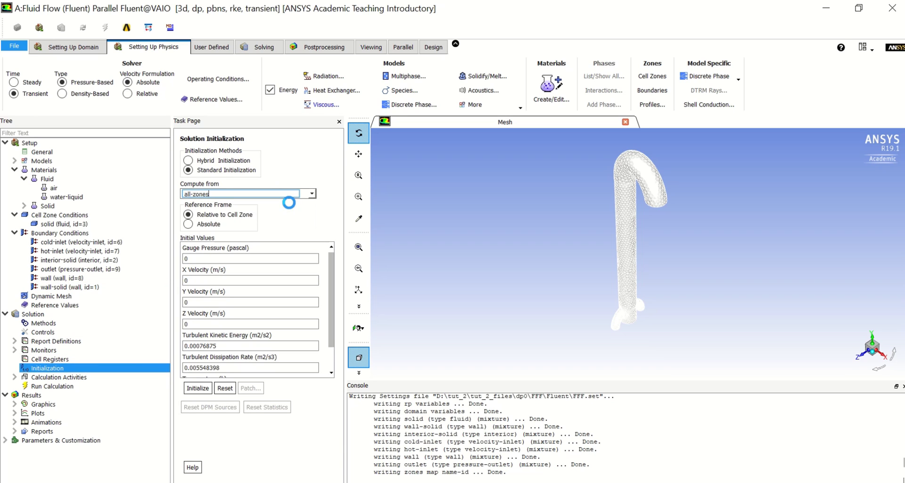
pyautogui.click(203, 390)
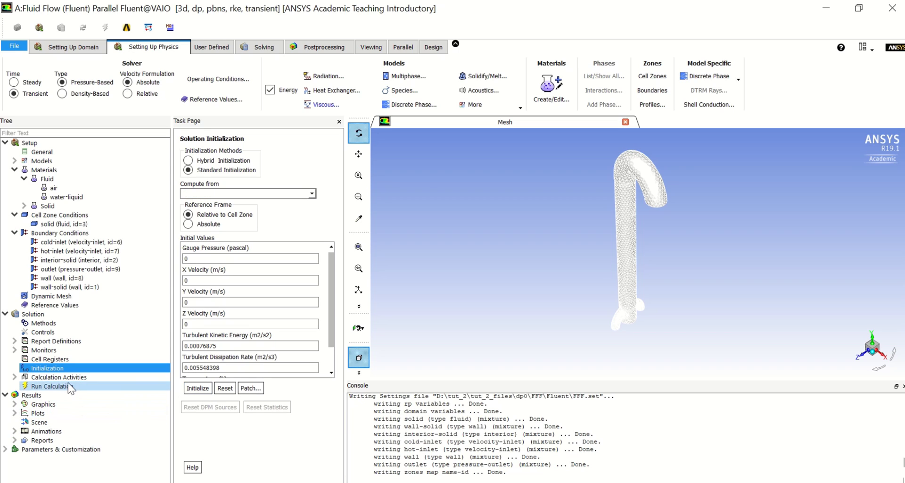
# Set 20 time steps and record a velocity-vector animation on all six surfaces every time step
pyautogui.click(273, 49)
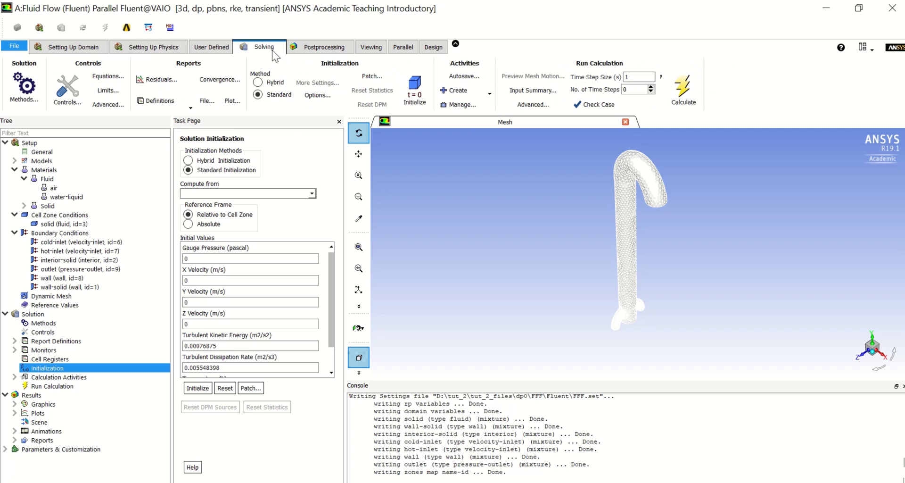
pyautogui.click(627, 89)
pyautogui.click(455, 90)
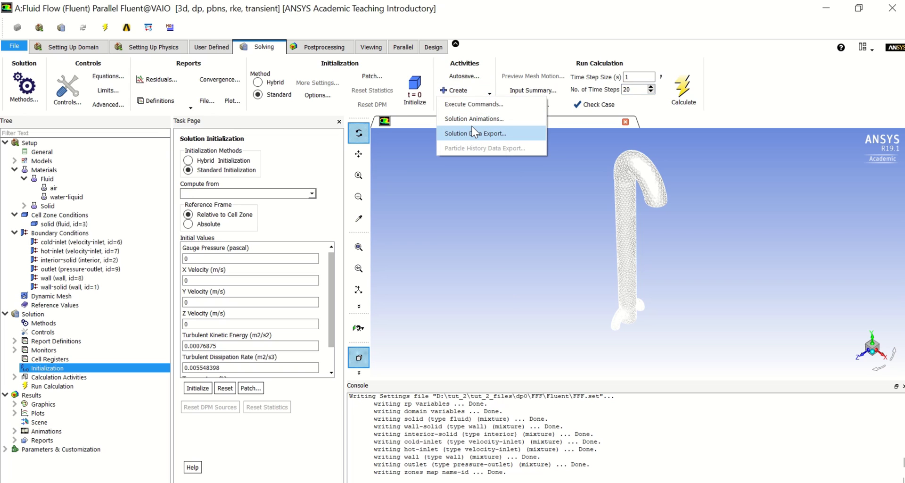
pyautogui.click(471, 119)
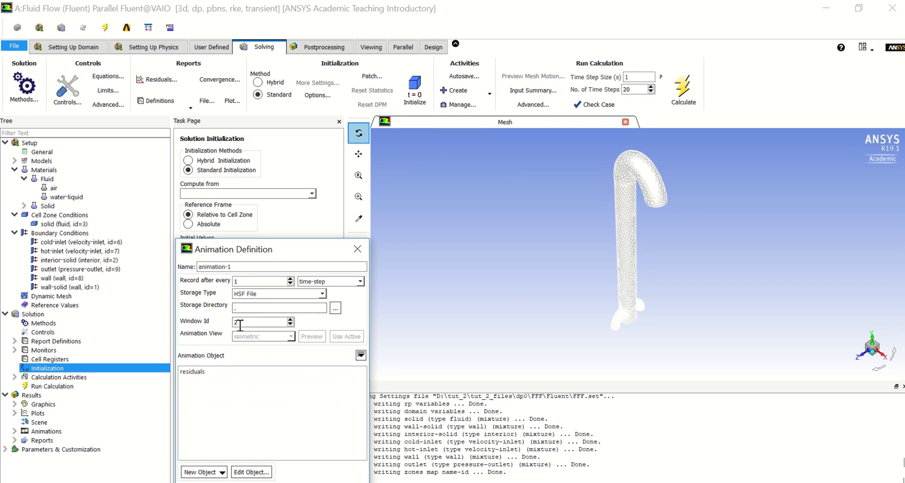
pyautogui.click(226, 339)
pyautogui.click(220, 384)
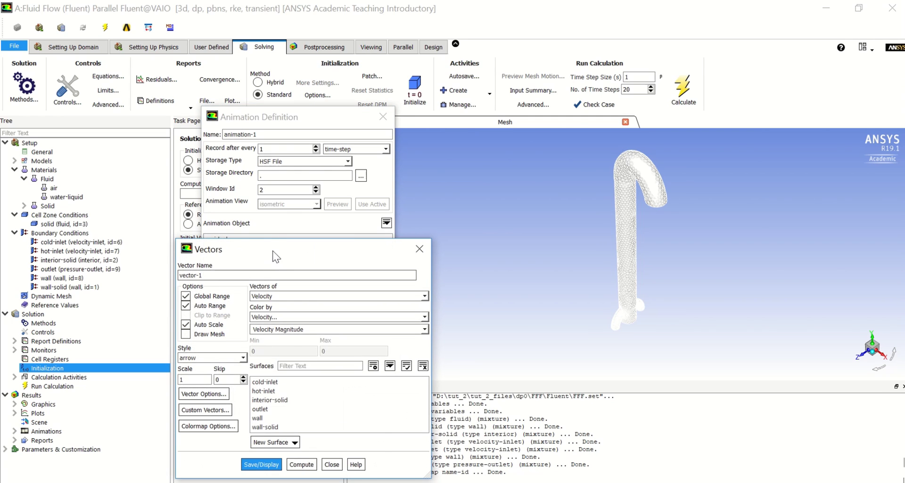
pyautogui.moveTo(267, 259); pyautogui.dragTo(275, 329)
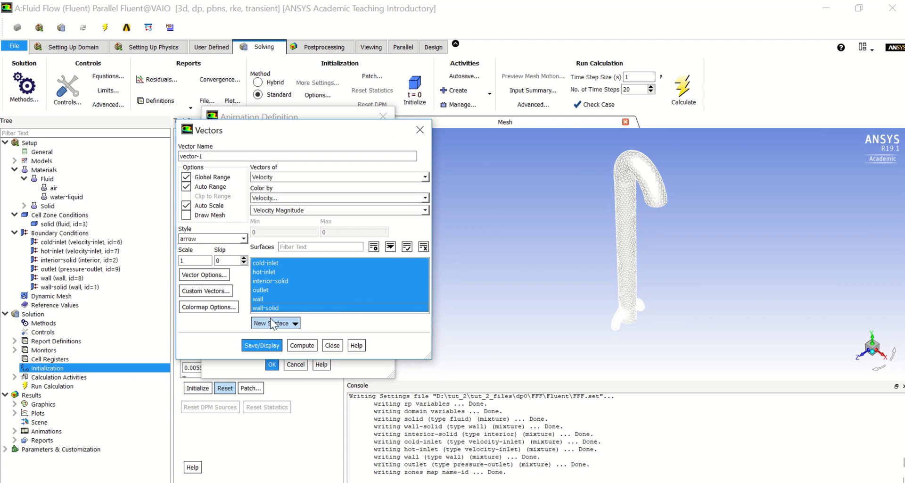
pyautogui.click(256, 344)
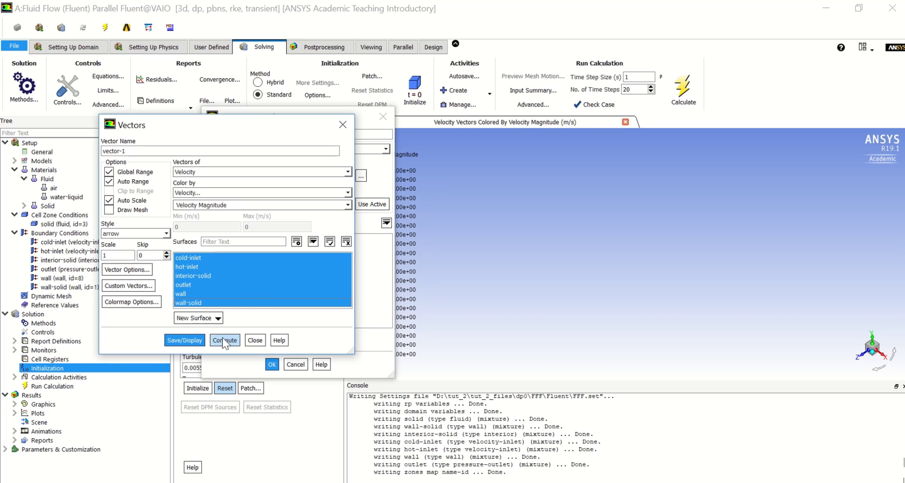
pyautogui.click(254, 340)
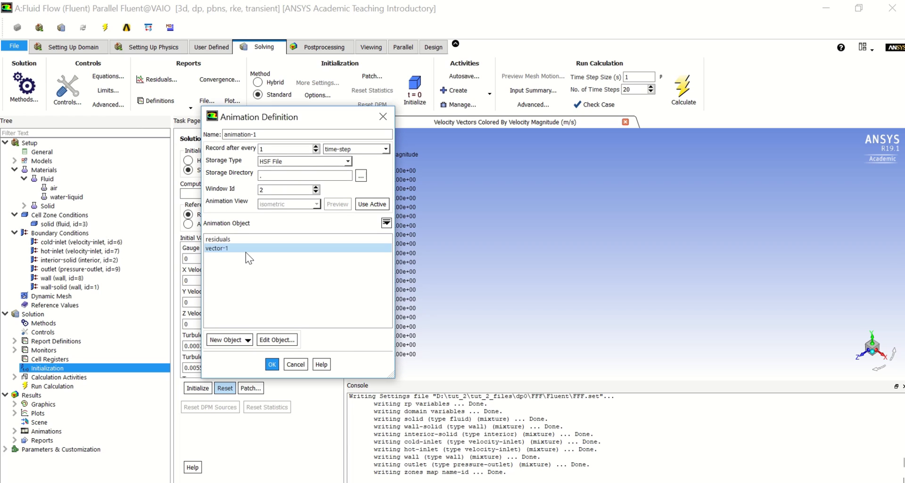
pyautogui.click(242, 332)
pyautogui.click(272, 364)
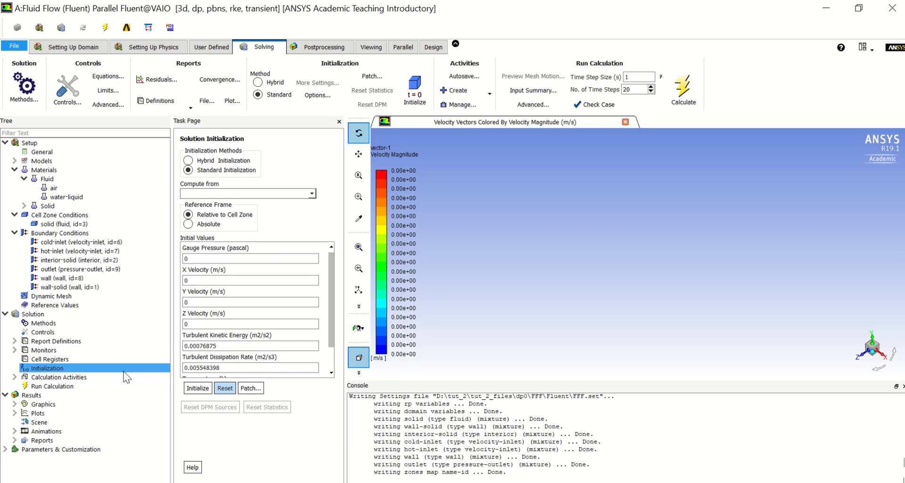
# In Calculation Activities, set Autosave Every (Time Steps) to 1
pyautogui.doubleClick(55, 377)
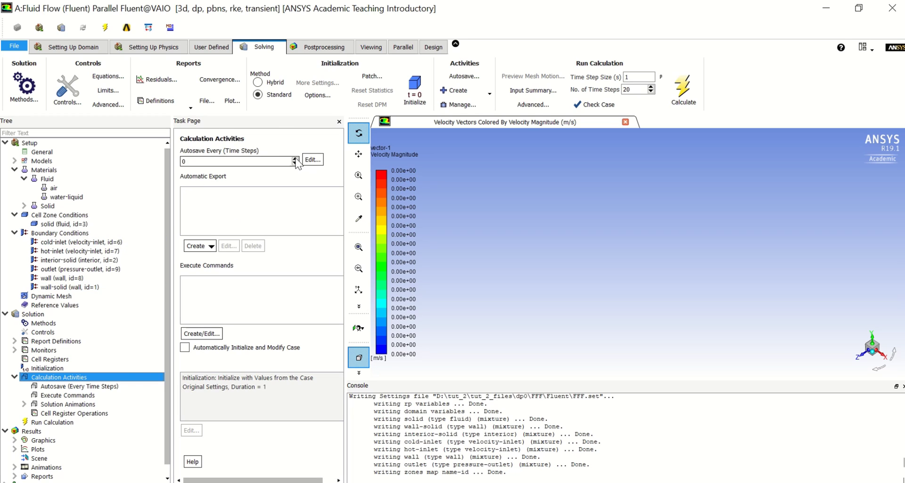
pyautogui.click(295, 163)
# Run the transient calculation and load the results in CFD-Post after requesting a licence
pyautogui.click(675, 86)
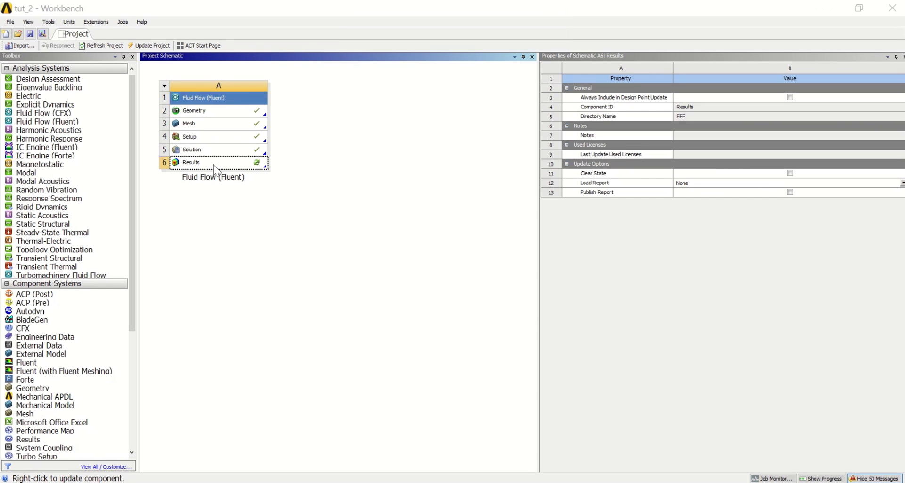
pyautogui.doubleClick(213, 164)
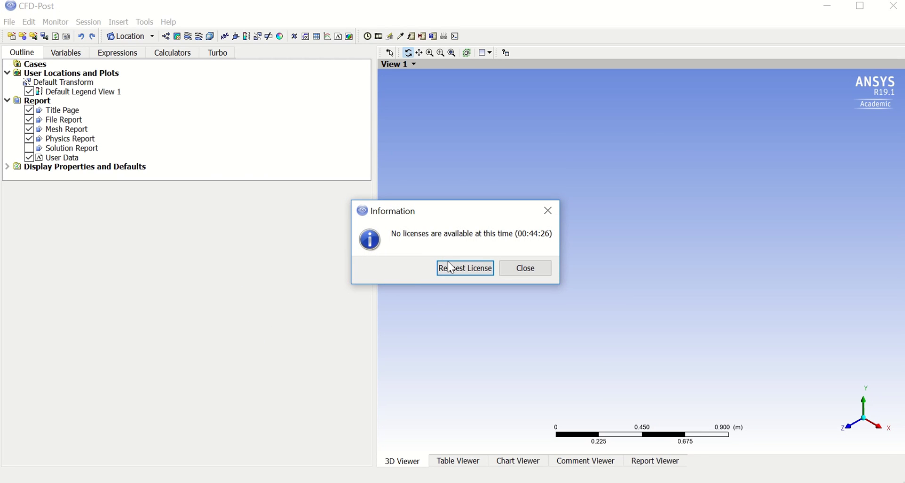
pyautogui.click(450, 268)
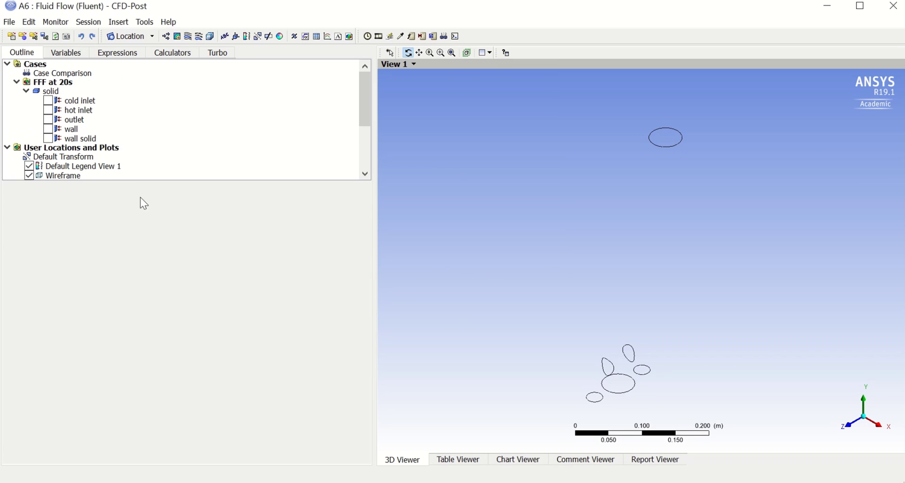
# Toggle the wall solid surface on and off to preview the faucet wireframe
pyautogui.click(51, 140)
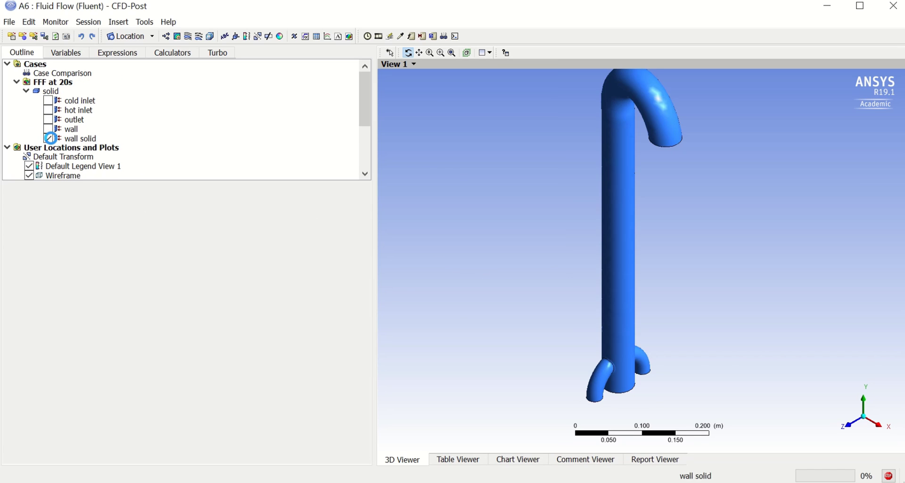
pyautogui.click(51, 139)
pyautogui.scroll(-2, 53, 141)
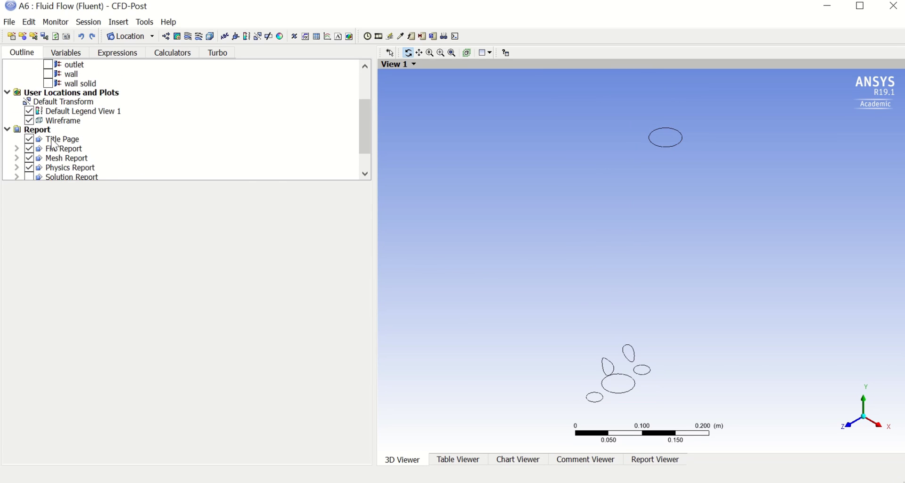
pyautogui.scroll(-1, 54, 144)
pyautogui.scroll(2, 54, 144)
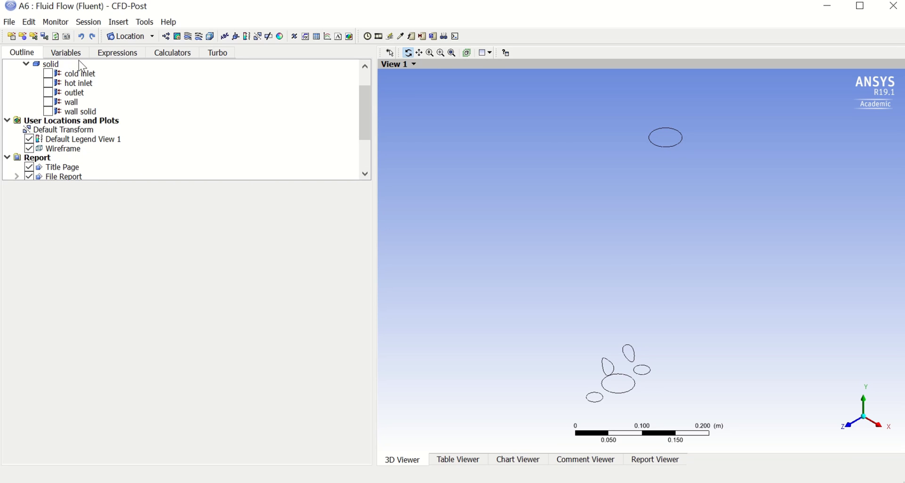
# Create and apply a vector plot named Vector 1 located on wall solid
pyautogui.click(178, 37)
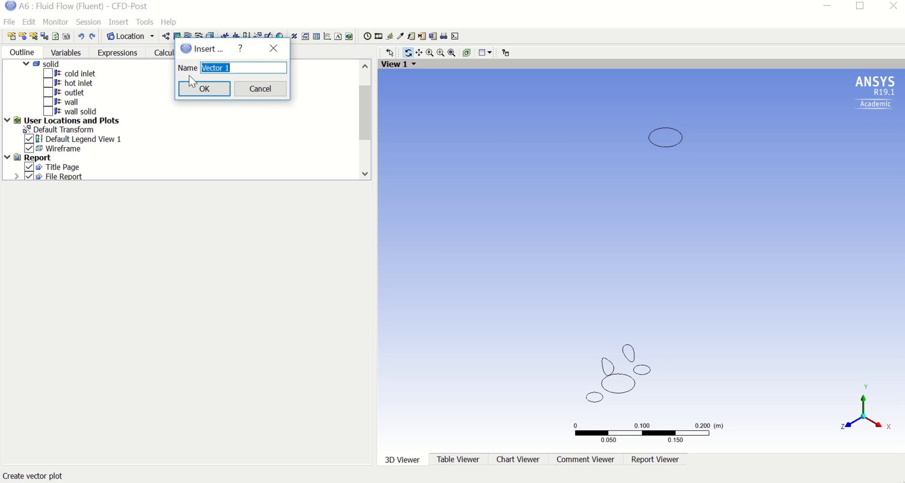
pyautogui.click(203, 90)
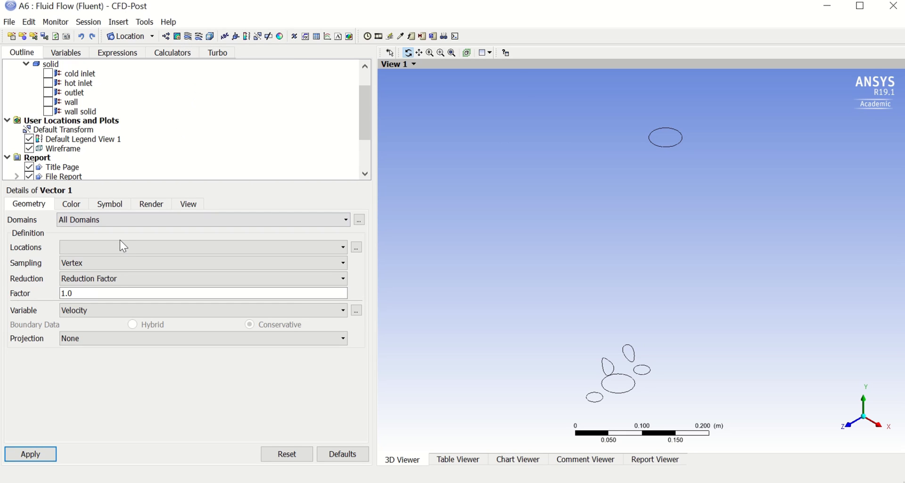
pyautogui.click(109, 251)
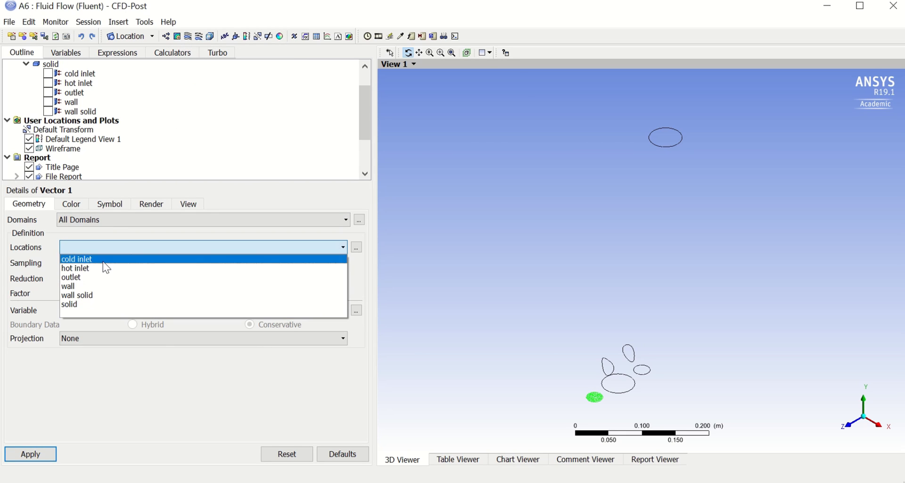
pyautogui.click(97, 296)
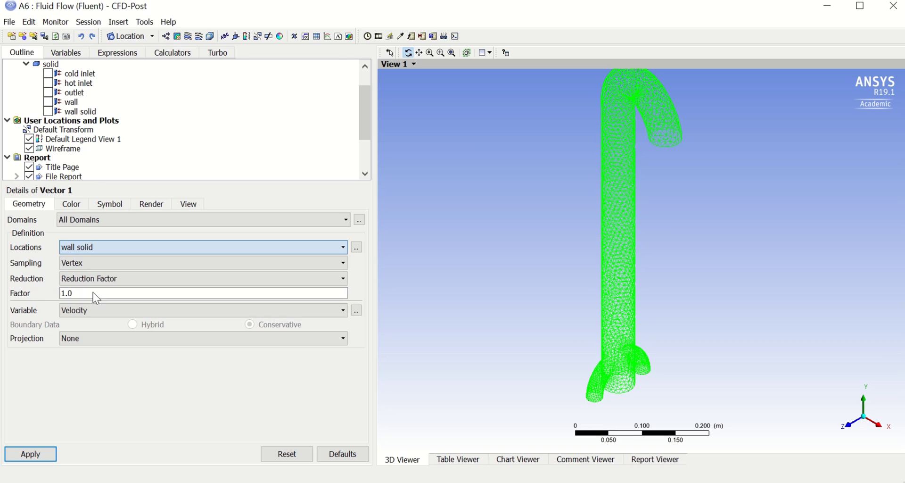
pyautogui.click(54, 454)
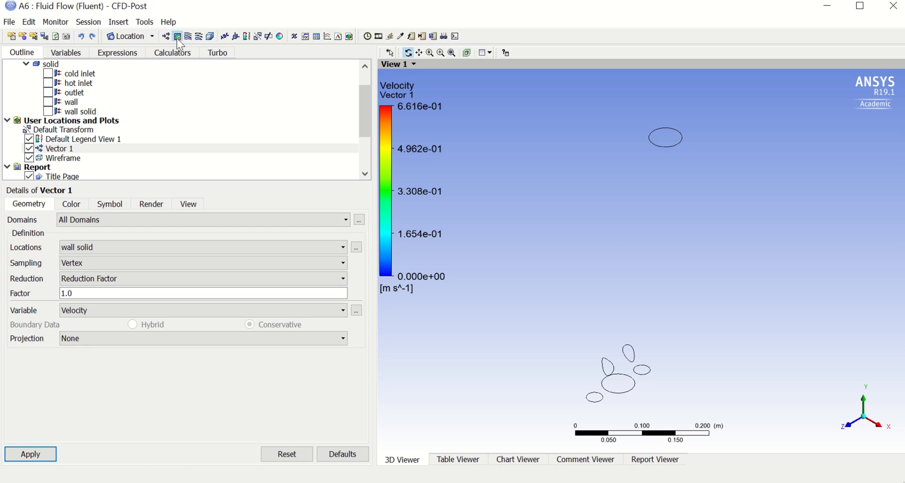
# Insert an XY plane named Plane 1 at Z 0
pyautogui.click(126, 28)
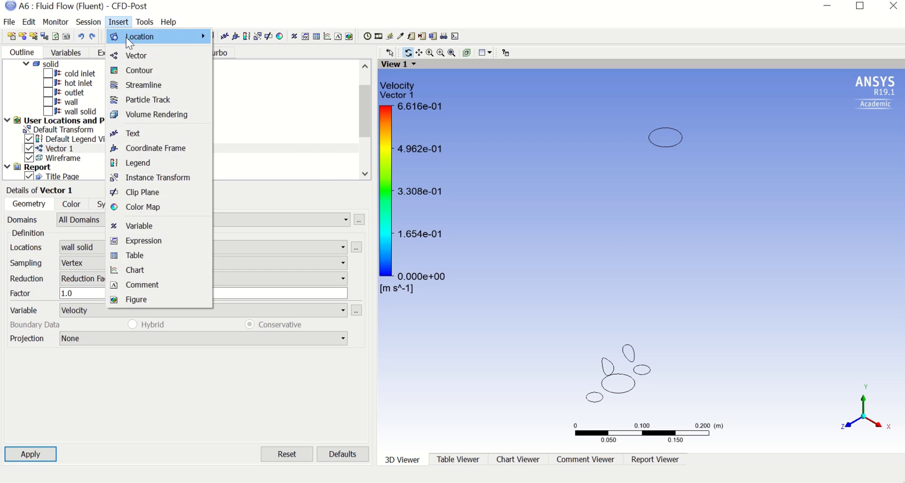
pyautogui.moveTo(168, 21)
pyautogui.moveTo(118, 22)
pyautogui.moveTo(121, 37)
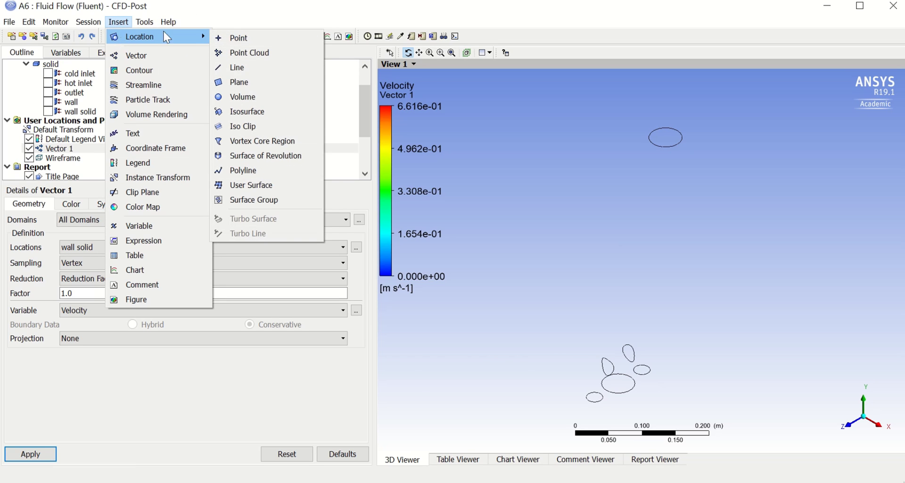
pyautogui.click(239, 83)
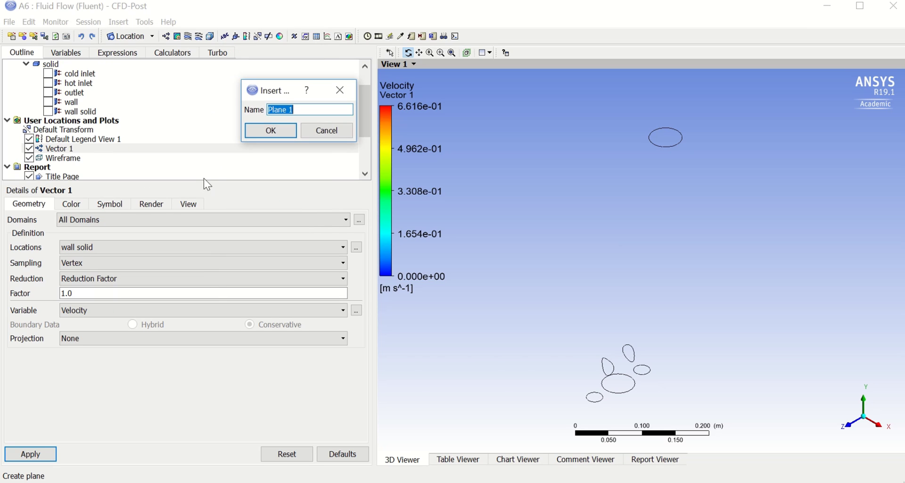
pyautogui.click(256, 135)
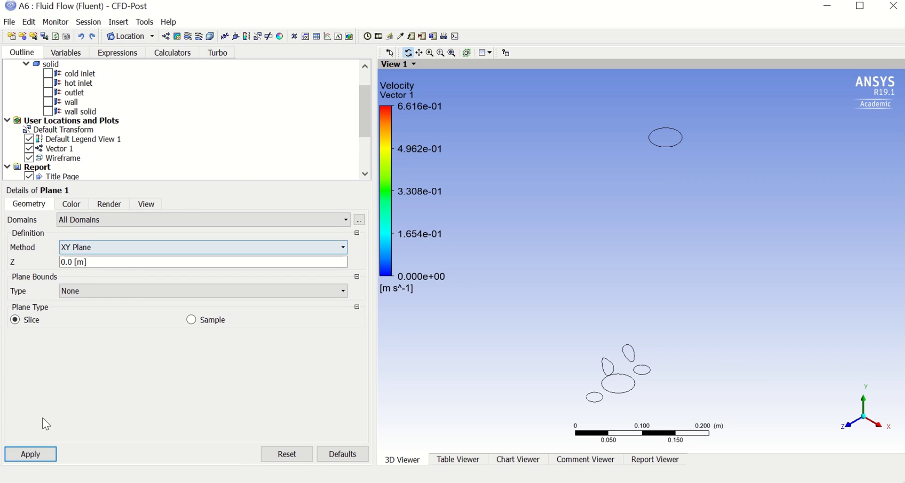
pyautogui.click(36, 453)
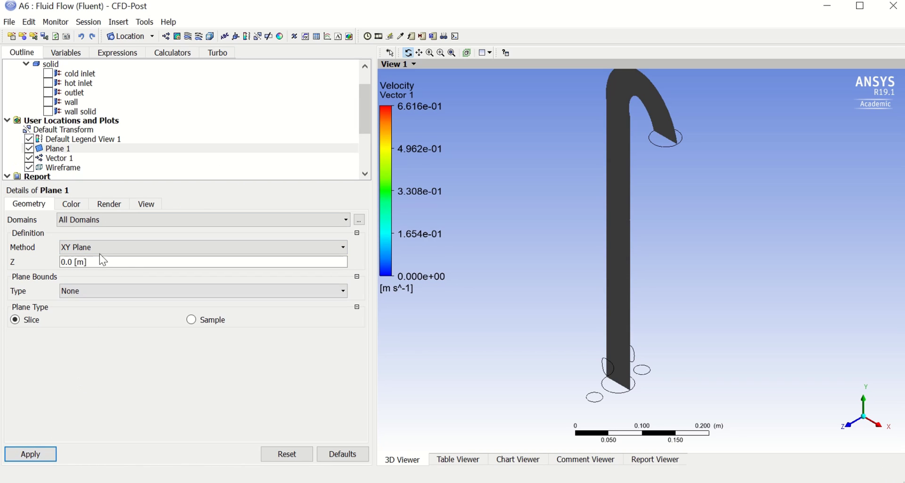
# Move Vector 1 onto Plane 1 and view it from a tilted angle
pyautogui.click(80, 158)
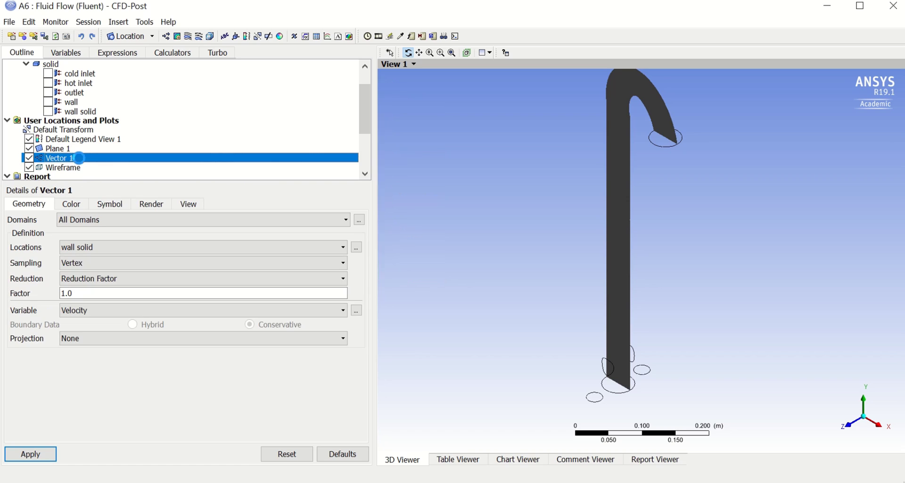
pyautogui.click(97, 250)
pyautogui.click(89, 314)
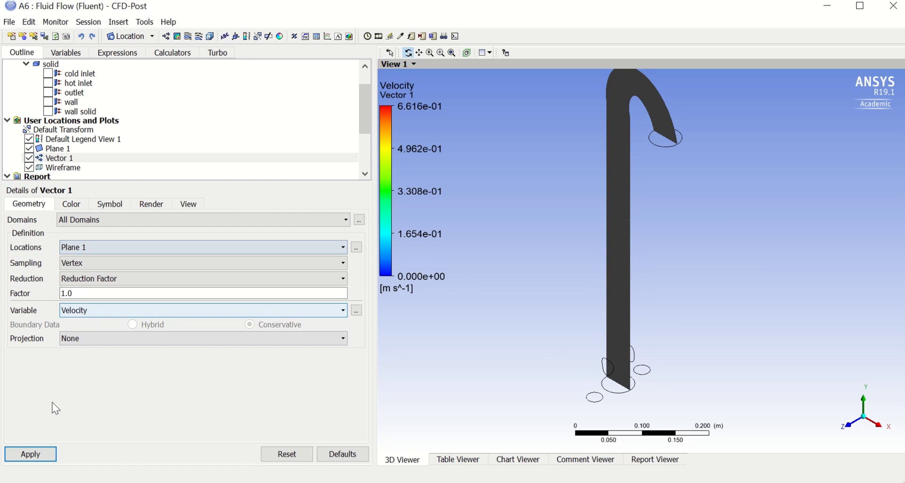
pyautogui.click(43, 453)
pyautogui.moveTo(501, 381); pyautogui.dragTo(542, 384)
# Play the velocity-vector timestep animation to timestep 20, then close the Animation window
pyautogui.click(378, 36)
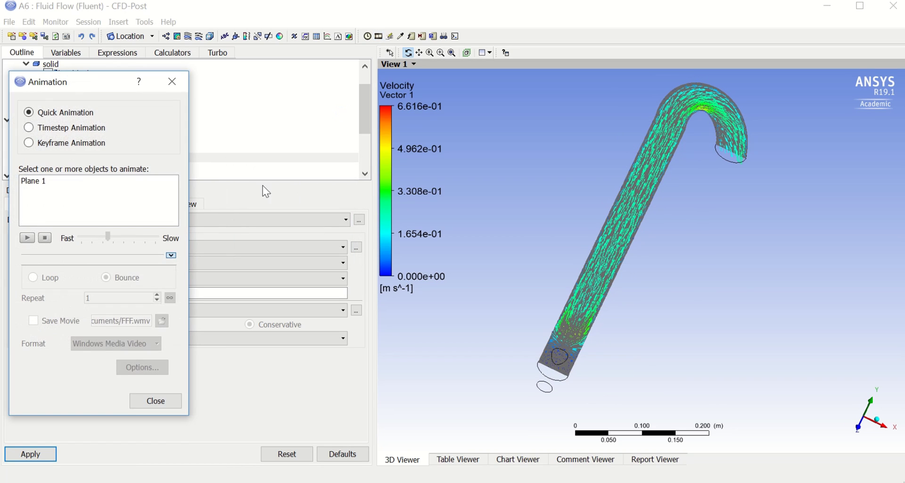
pyautogui.click(76, 128)
pyautogui.click(27, 188)
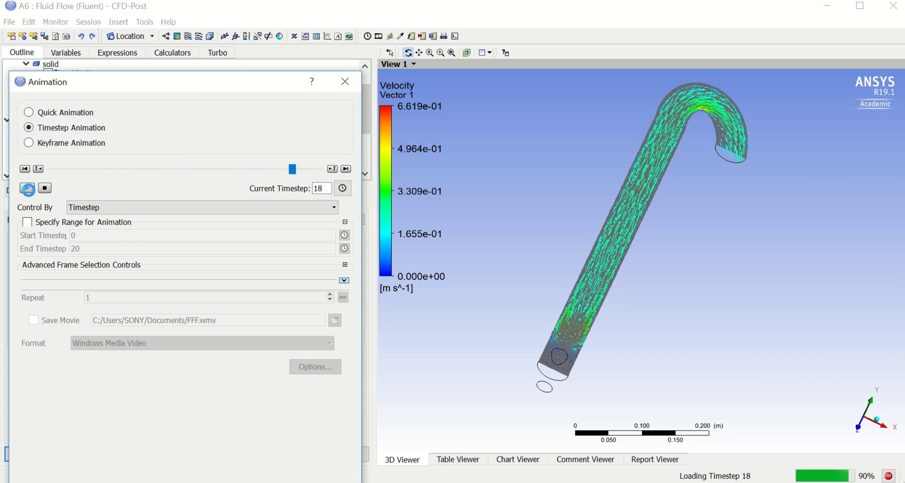
pyautogui.click(337, 83)
pyautogui.moveTo(598, 204); pyautogui.dragTo(563, 198)
pyautogui.click(24, 158)
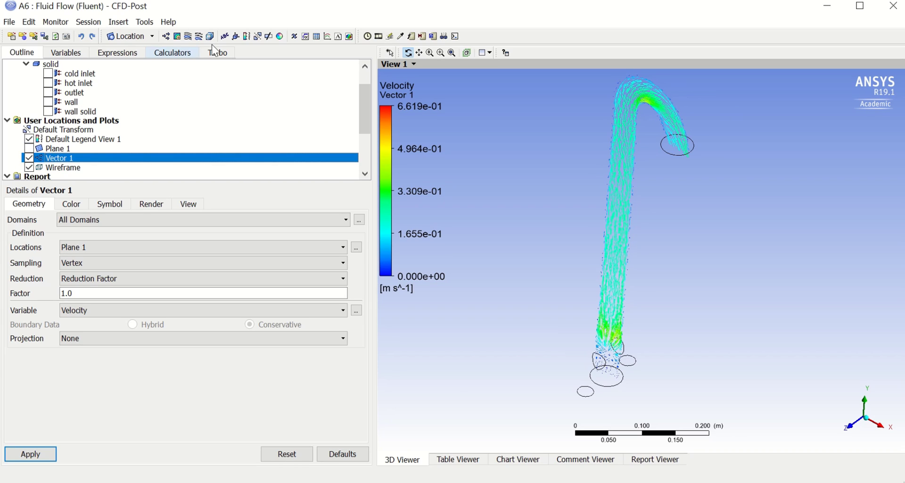
# Hide Vector 1 and add Streamline 1 starting from the hot inlet
pyautogui.click(28, 158)
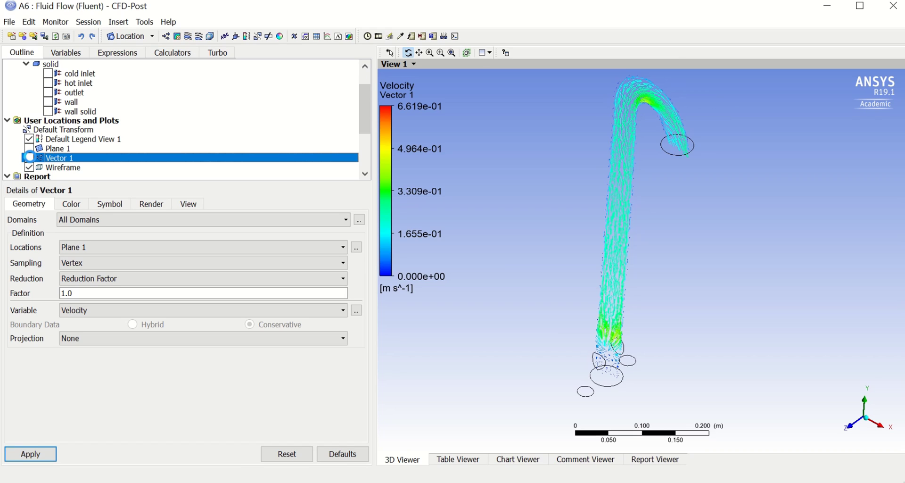
pyautogui.click(189, 36)
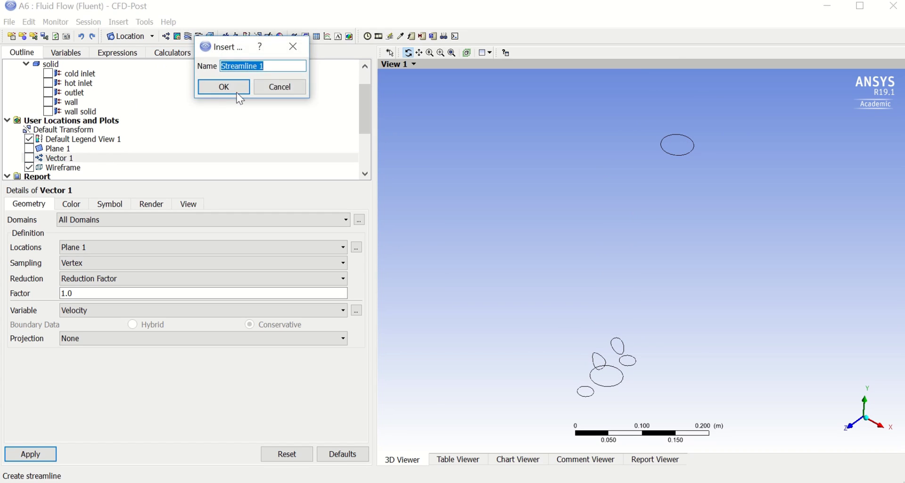
pyautogui.click(239, 94)
pyautogui.click(103, 261)
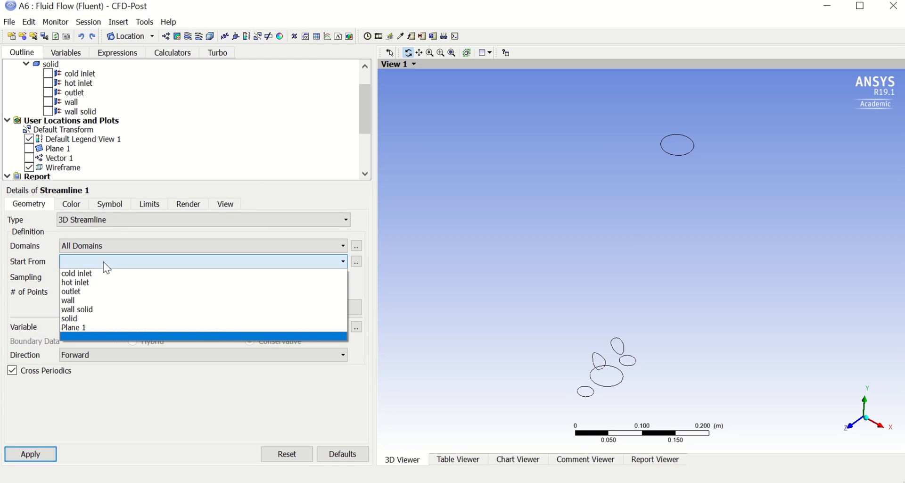
pyautogui.click(101, 283)
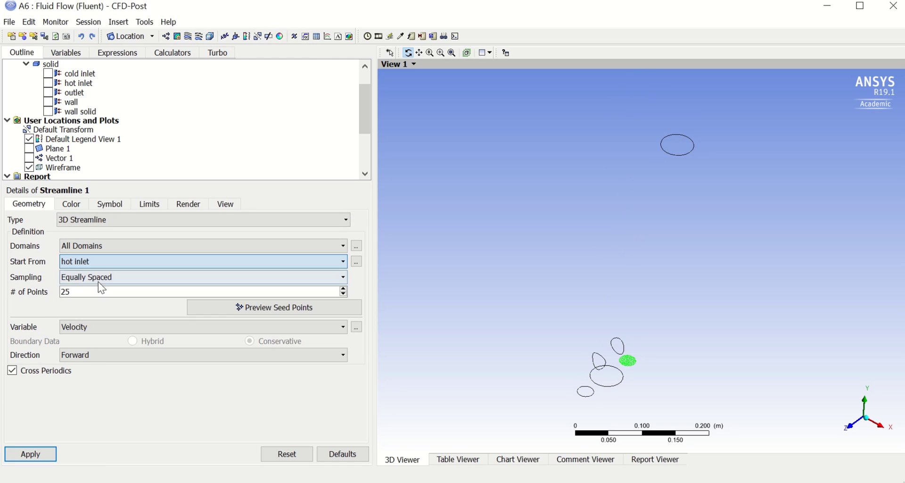
pyautogui.click(30, 452)
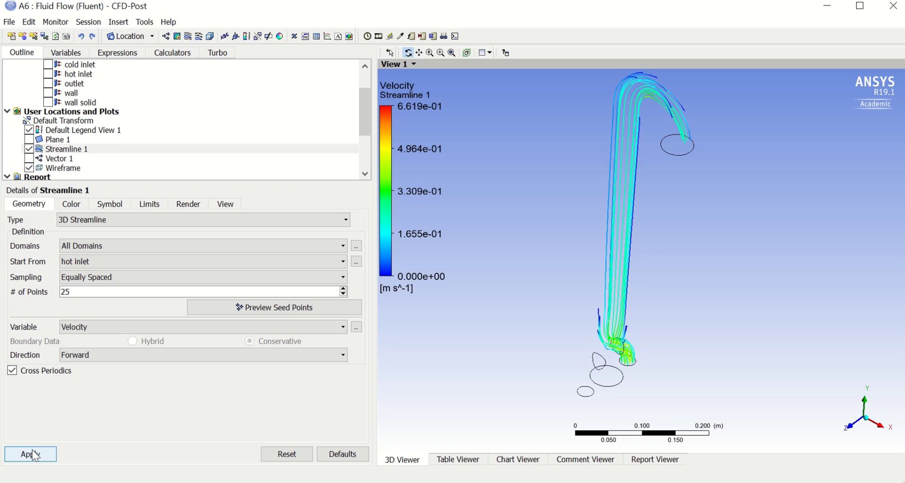
pyautogui.moveTo(513, 343); pyautogui.dragTo(563, 338)
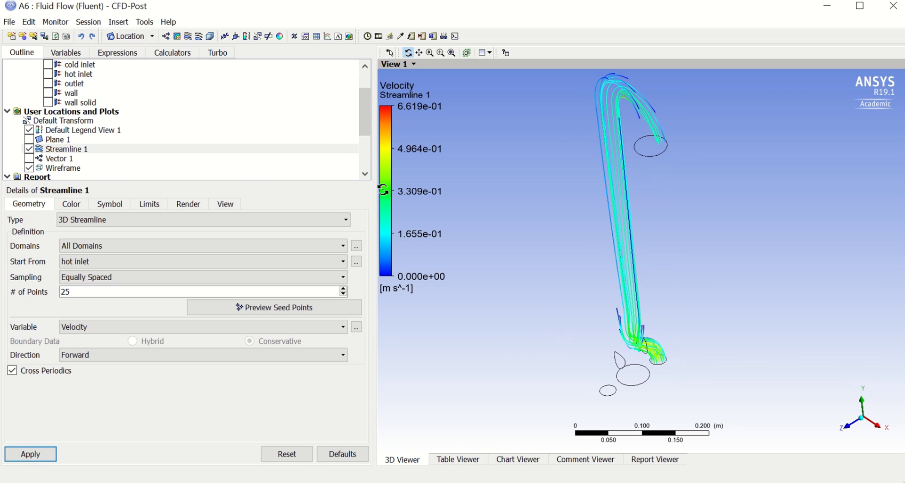
# Add Streamline 2 starting from the cold inlet
pyautogui.click(179, 37)
pyautogui.click(212, 88)
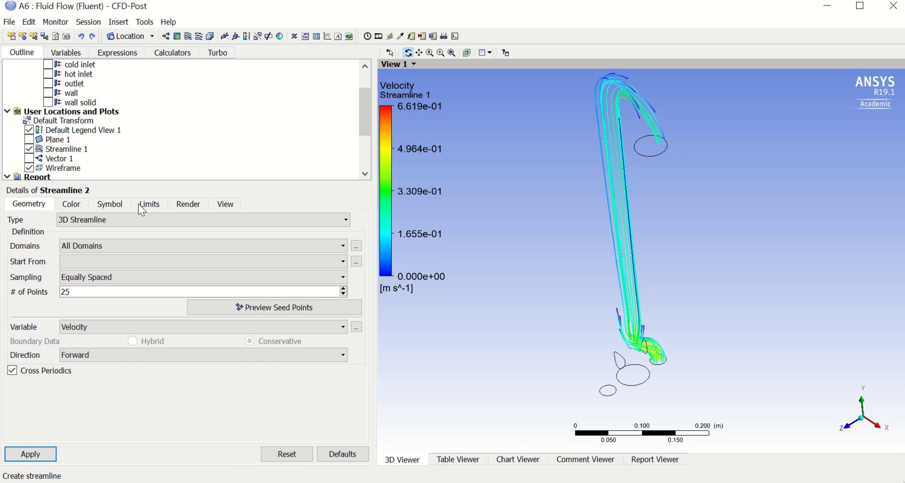
pyautogui.click(104, 261)
pyautogui.click(102, 273)
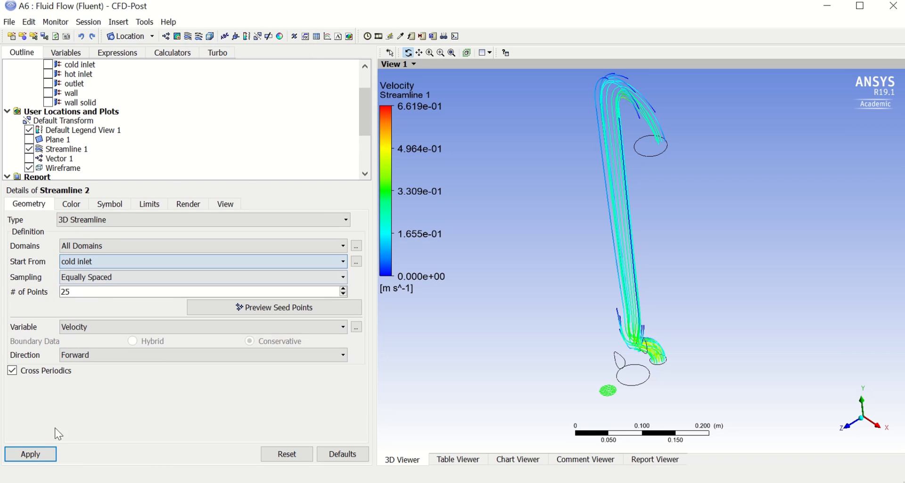
pyautogui.click(29, 454)
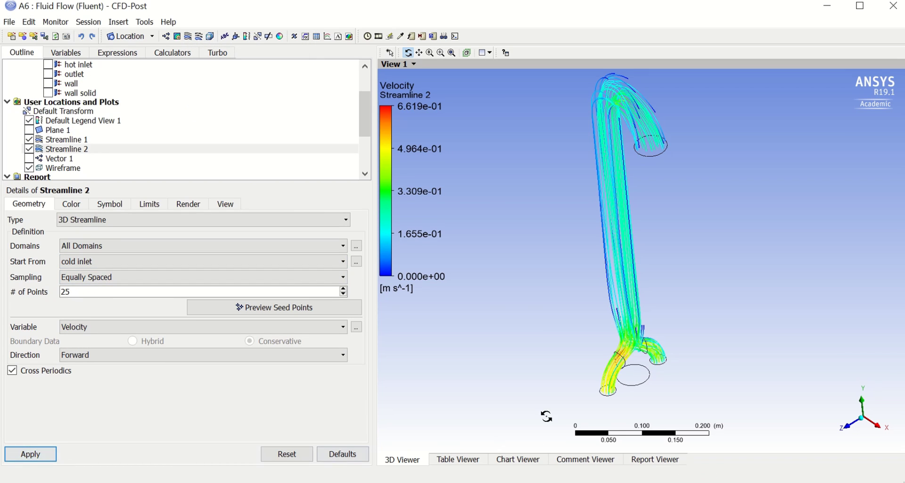
pyautogui.moveTo(545, 415); pyautogui.dragTo(631, 376)
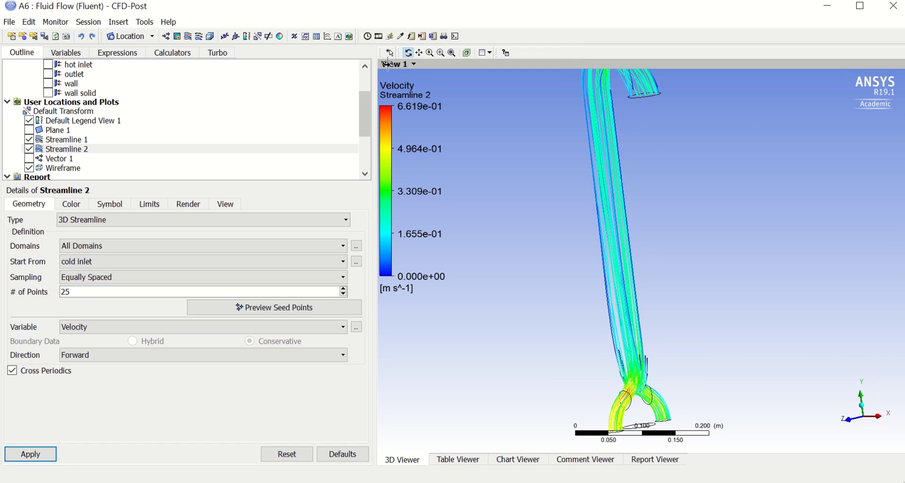
pyautogui.click(378, 36)
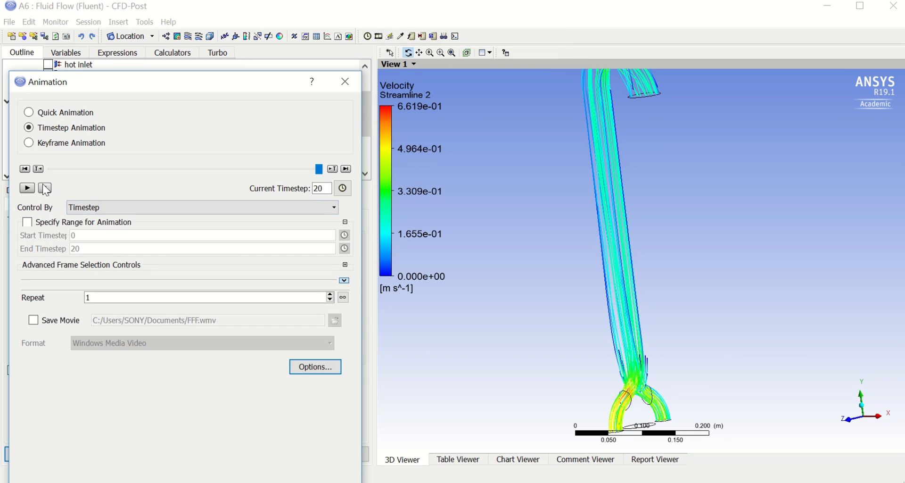
pyautogui.click(27, 188)
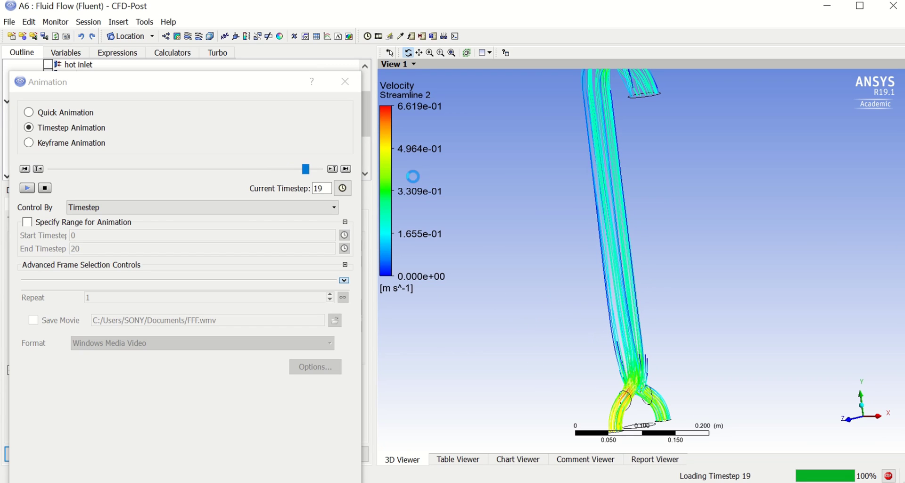
# Close the animation window and set Streamline 2 to 250 seed points
pyautogui.click(346, 82)
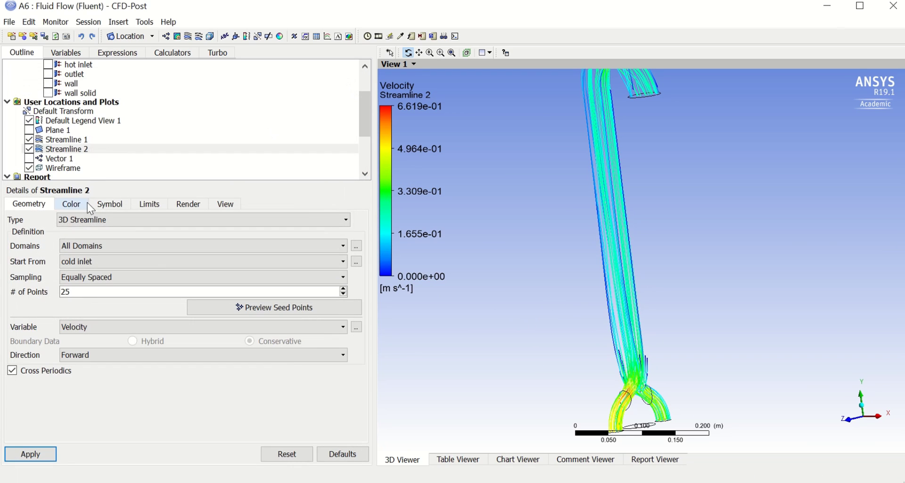
pyautogui.click(79, 292)
pyautogui.write('0')
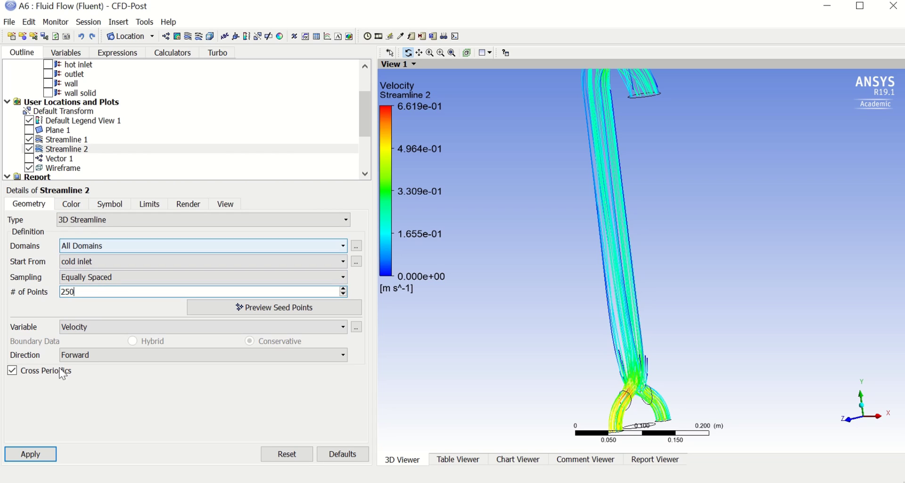
pyautogui.click(29, 454)
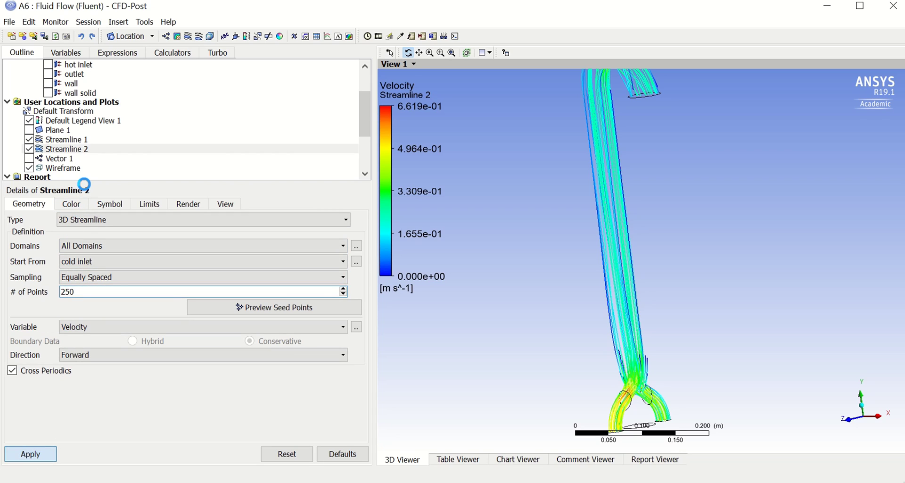
# Set Streamline 1 to 250 seed points and view the faucet diagonally
pyautogui.click(59, 140)
pyautogui.click(83, 291)
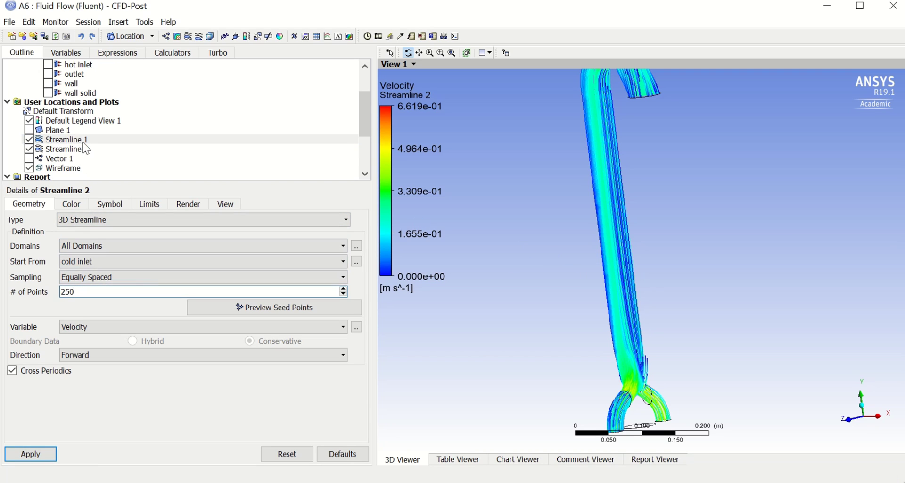
pyautogui.click(83, 140)
pyautogui.click(84, 291)
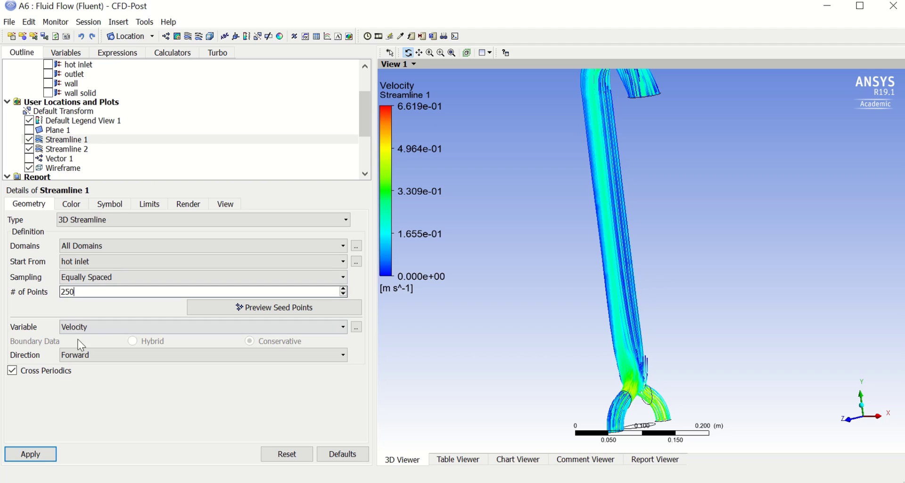
pyautogui.click(30, 454)
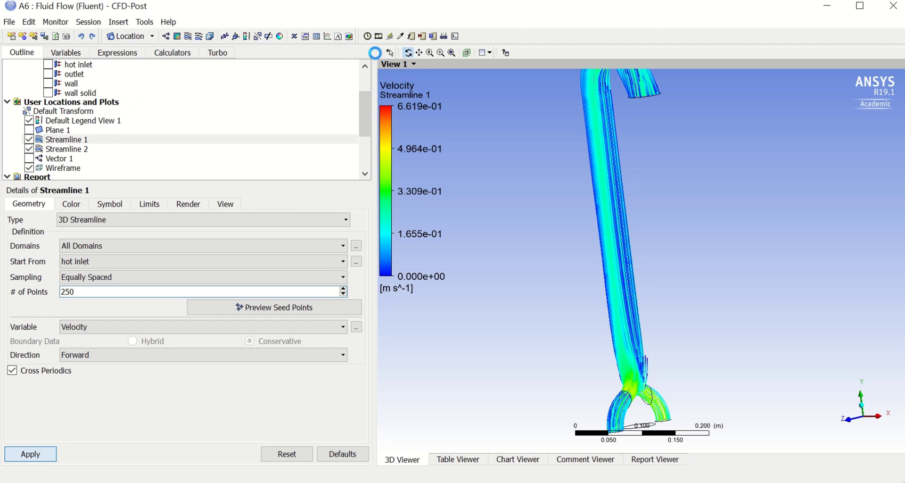
pyautogui.moveTo(679, 202); pyautogui.dragTo(643, 289)
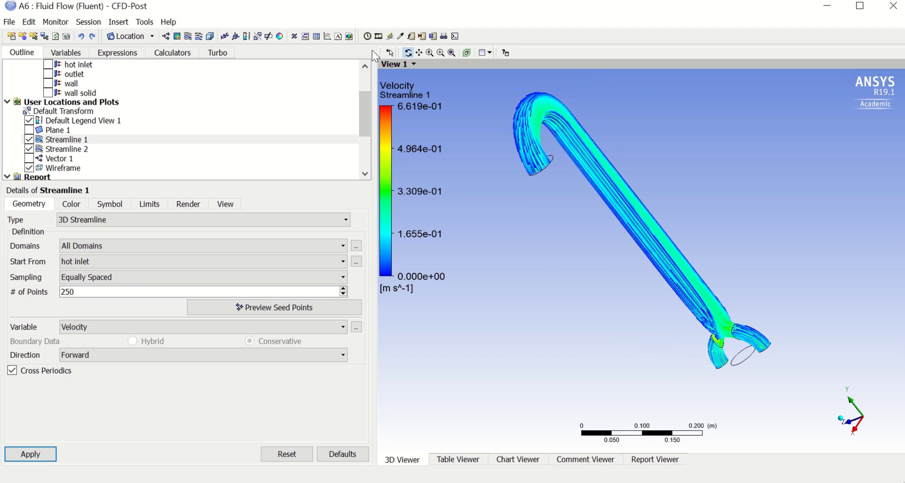
# Play the timestep animation of the 250-point streamlines
pyautogui.click(378, 36)
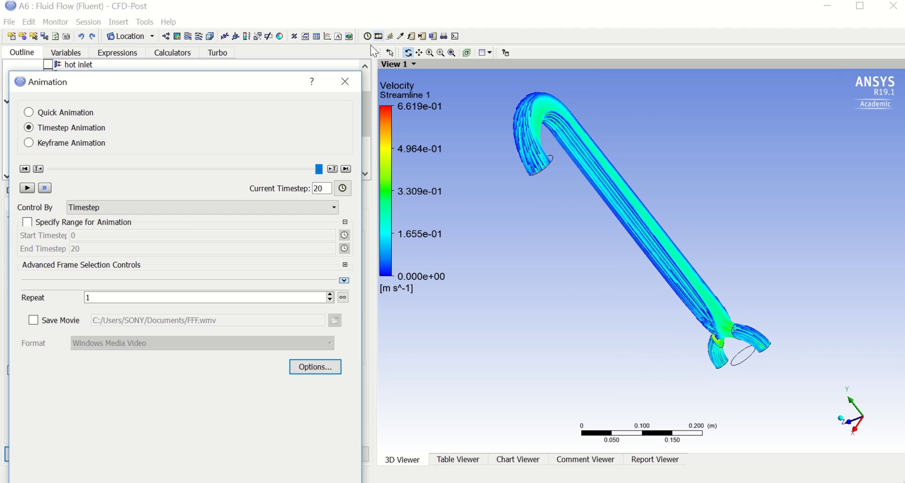
pyautogui.click(27, 188)
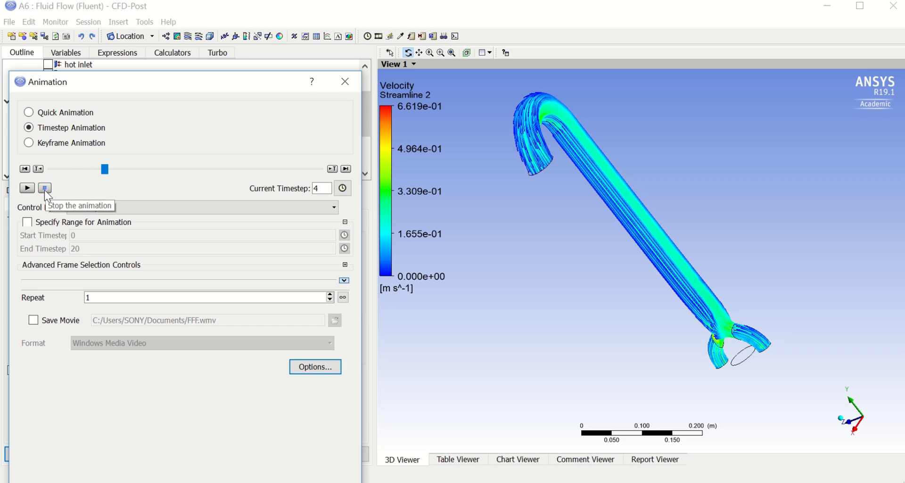
# Quick-animate particles slowly along Streamline 1 and Streamline 2, then stop the animation
pyautogui.click(69, 113)
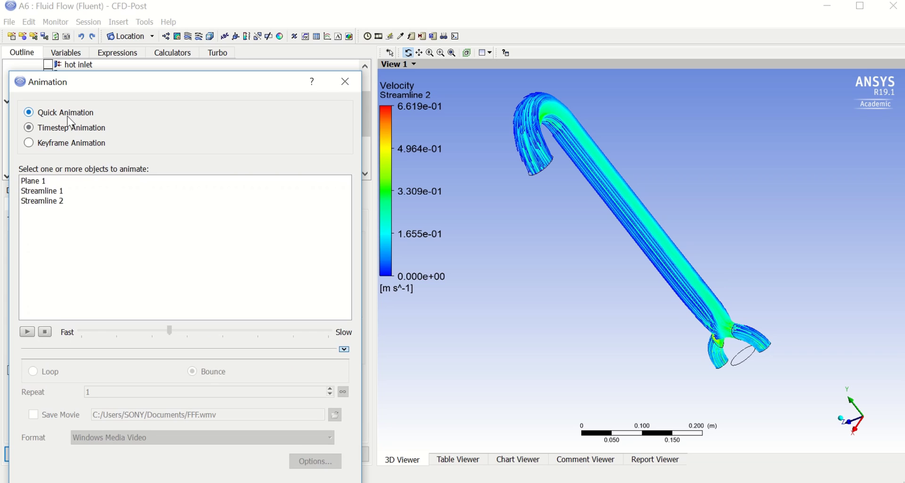
pyautogui.click(32, 191)
pyautogui.click(27, 331)
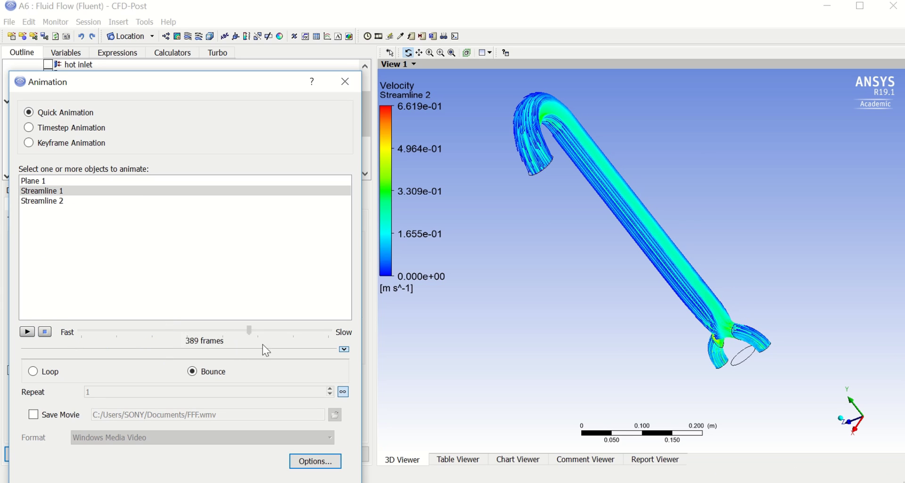
pyautogui.click(26, 333)
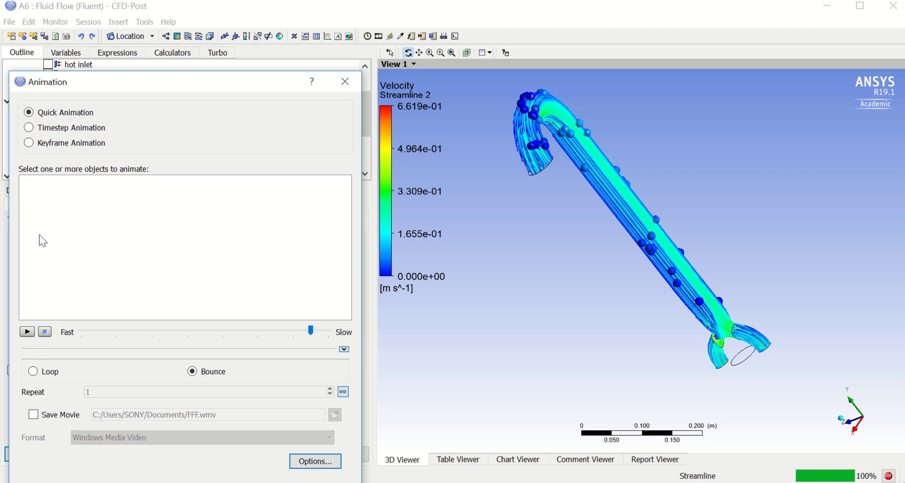
pyautogui.moveTo(47, 193); pyautogui.dragTo(41, 212)
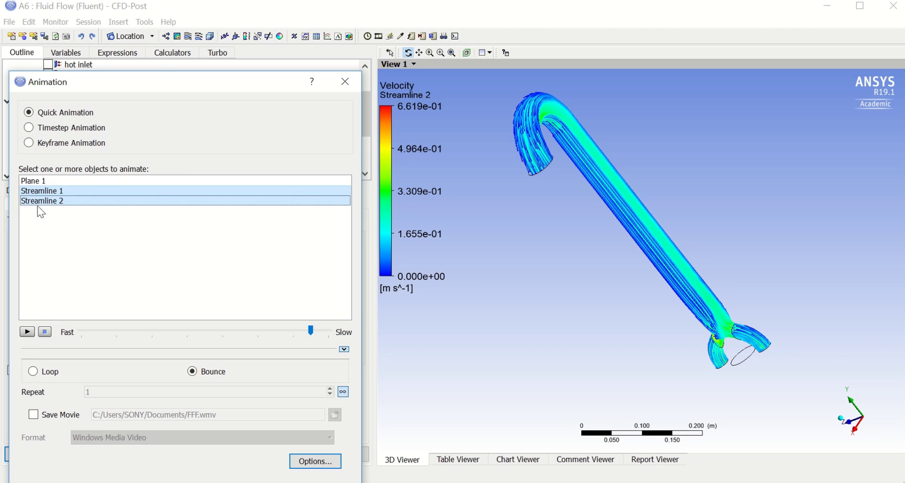
pyautogui.click(27, 331)
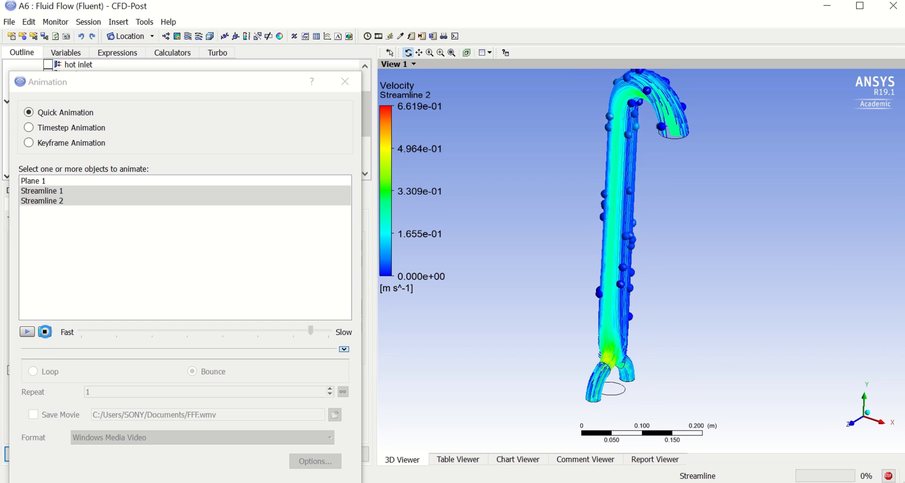
pyautogui.click(45, 332)
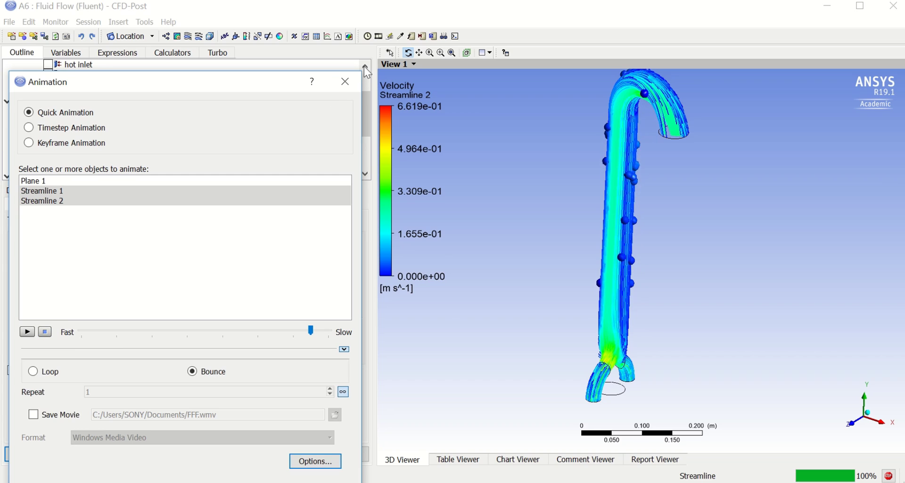